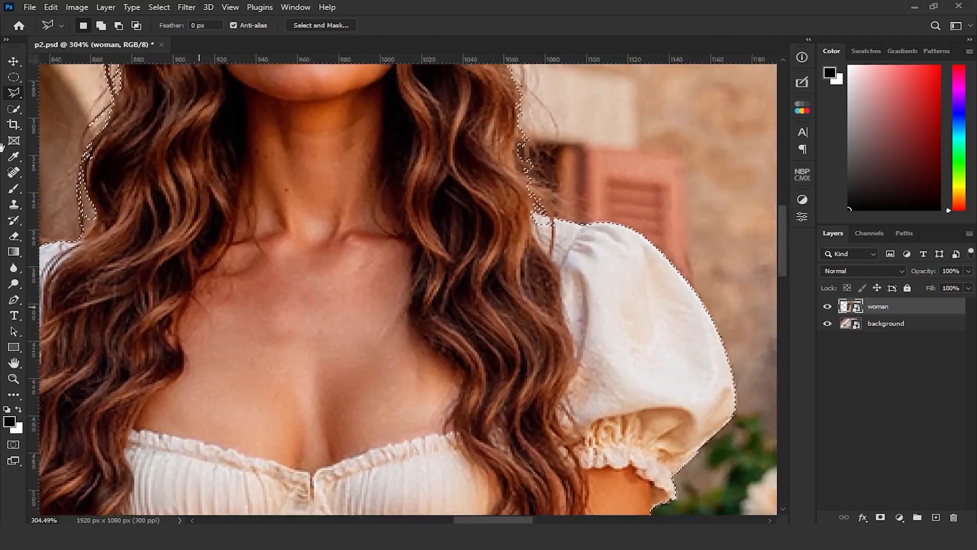
Correct the woman's selection with the Lasso, adding the missed edge at the puffed sleeve's shoulder and trimming along the arm below it
left_click(65, 94)
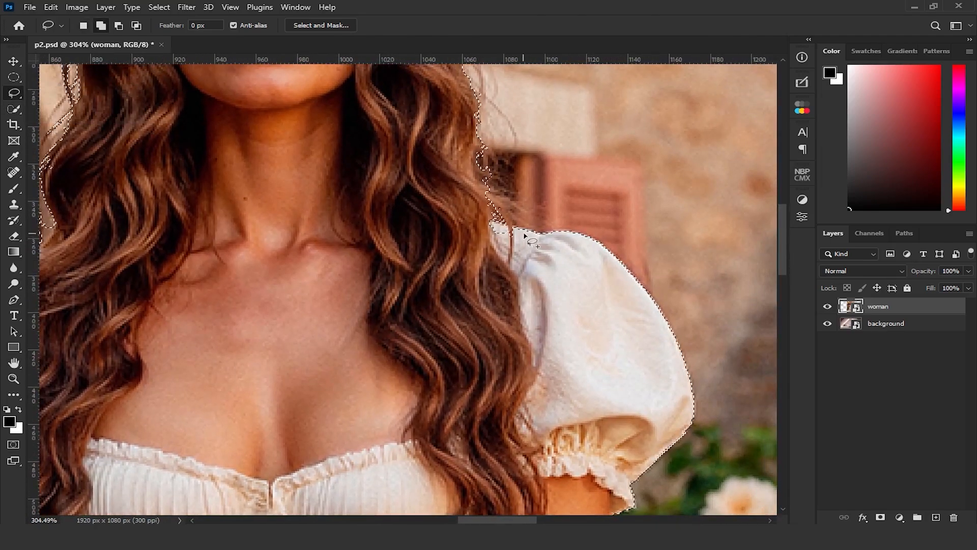
mouse_move(524, 235)
left_mouse_down()
mouse_move(545, 260)
mouse_move(547, 250)
left_mouse_up()
left_click_drag(550, 377, 532, 147)
scroll(510, 262, "down", 2)
left_click_drag(555, 345, 383, 230)
scroll(420, 239, "up", 5)
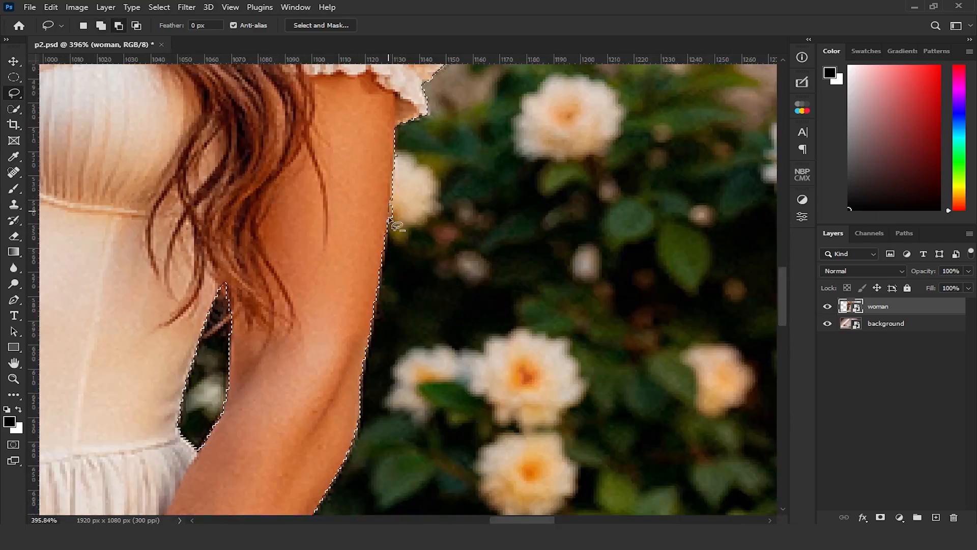
scroll(262, 248, "down", 2)
left_click_drag(262, 247, 561, 323)
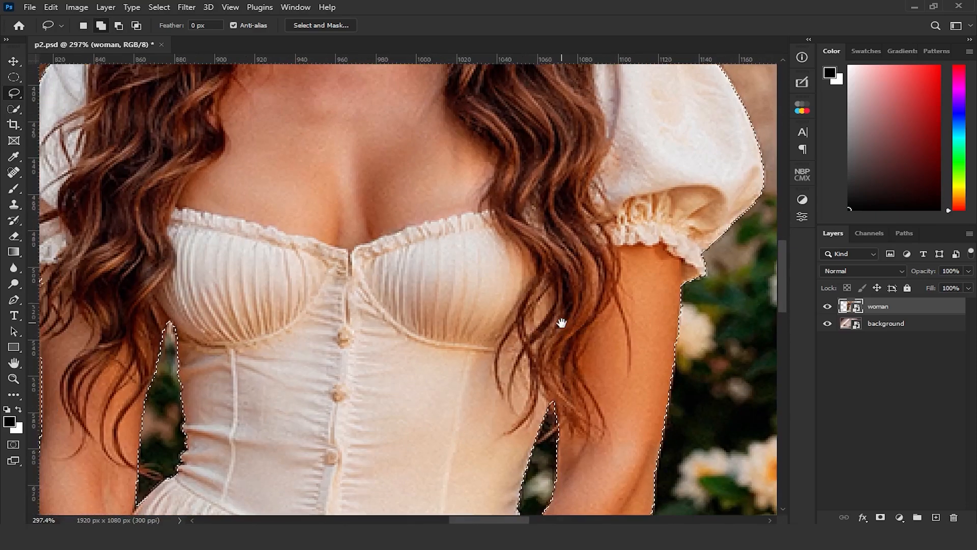
Open the selection in Select and Mask and refine the edges of the long wavy hair with the Refine Edge Brush
left_click(14, 109)
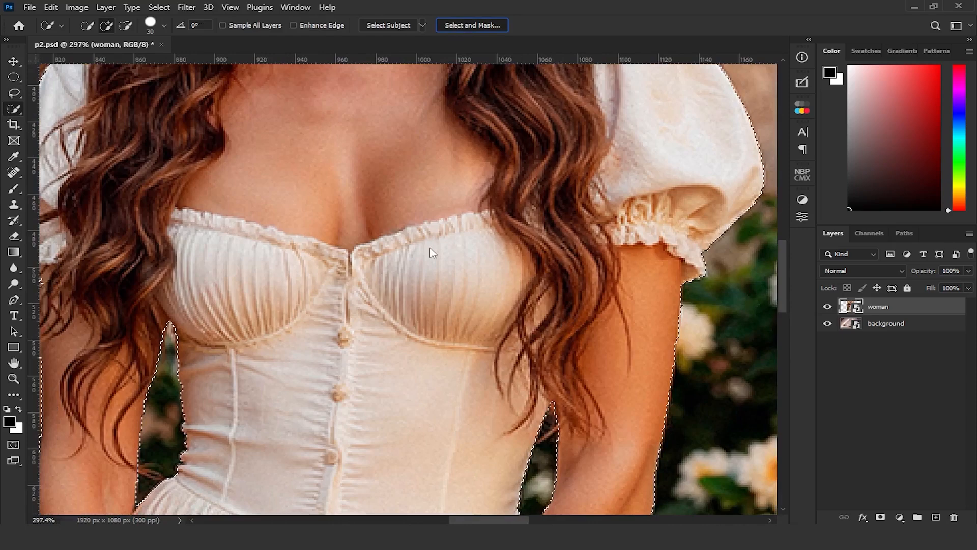
key("ctrl+alt+r")
scroll(429, 244, "down", 2)
left_click_drag(428, 277, 417, 345)
scroll(430, 187, "down", 1)
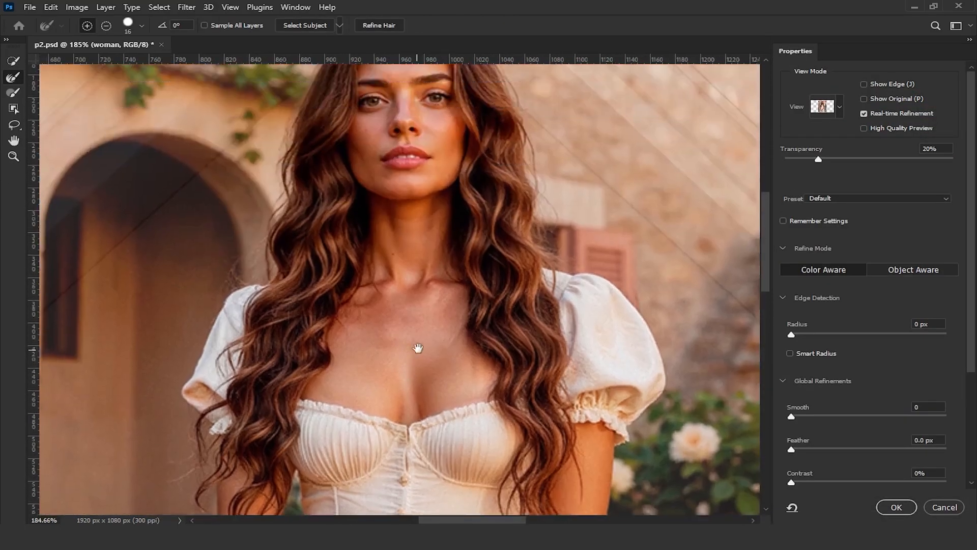
mouse_move(392, 257)
left_mouse_down()
mouse_move(395, 283)
mouse_move(448, 278)
mouse_move(400, 279)
left_mouse_up()
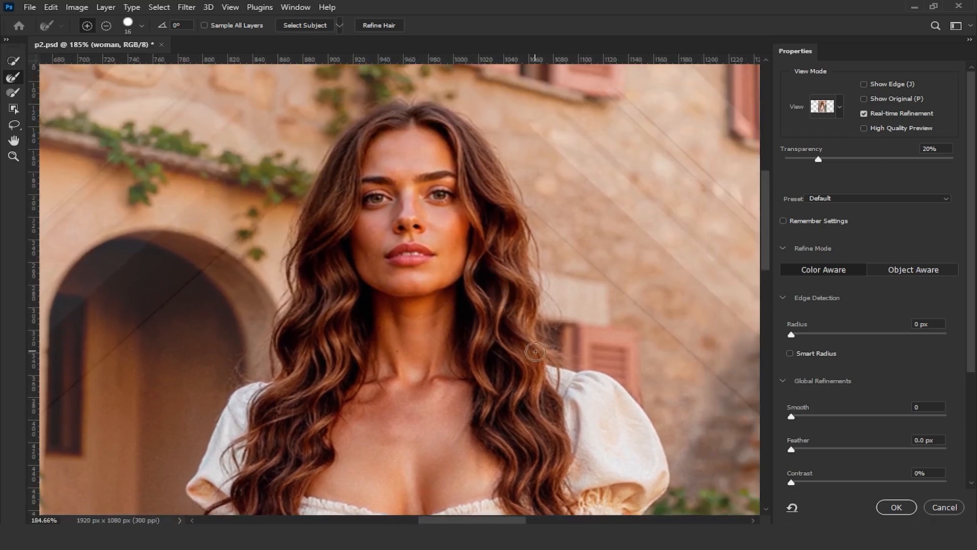
left_click_drag(534, 352, 530, 354)
left_click_drag(543, 360, 550, 360)
scroll(287, 379, "down", 3)
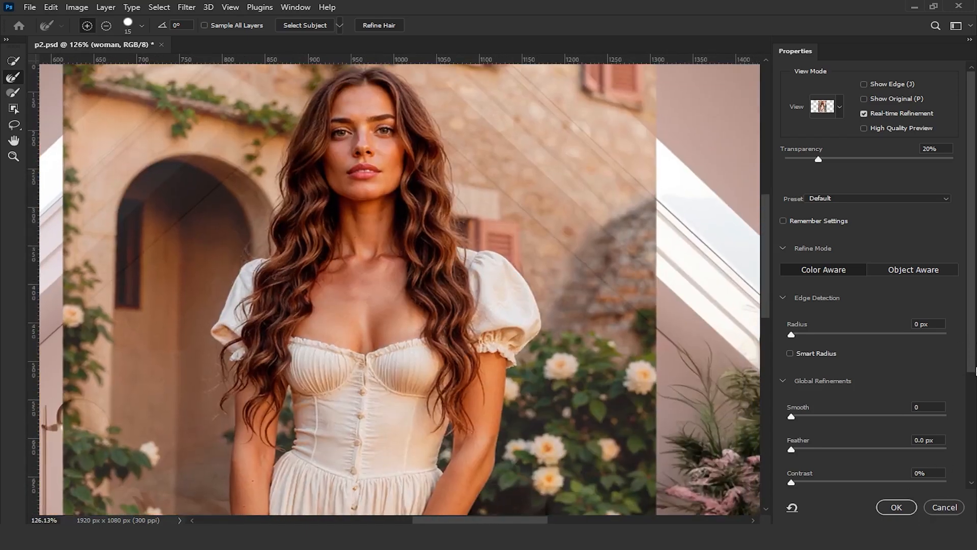
Output the refined selection to a new layer with a layer mask and hide the background layer
scroll(891, 372, "down", 3)
left_click(877, 478)
left_click(863, 496)
left_click(893, 507)
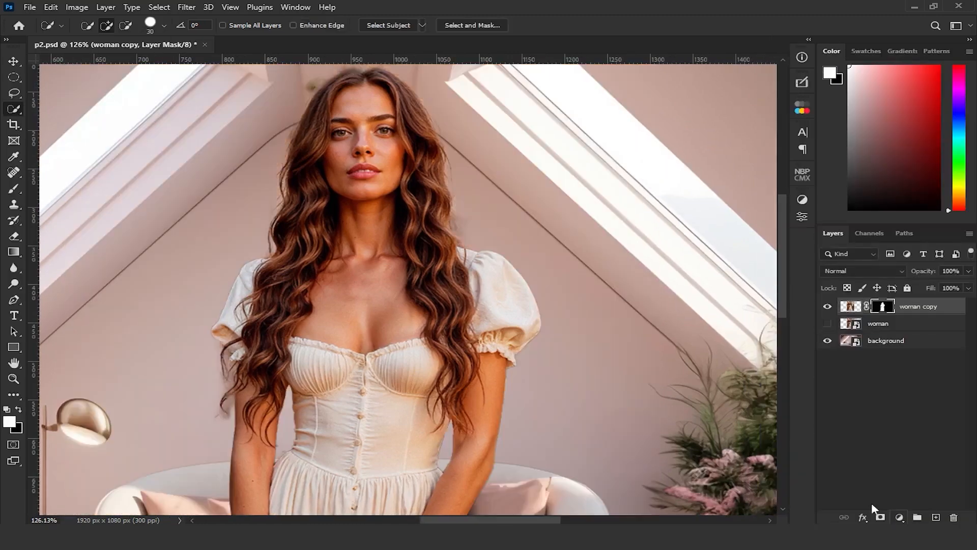
left_click(827, 340)
scroll(305, 275, "up", 3)
left_click_drag(305, 279, 379, 166)
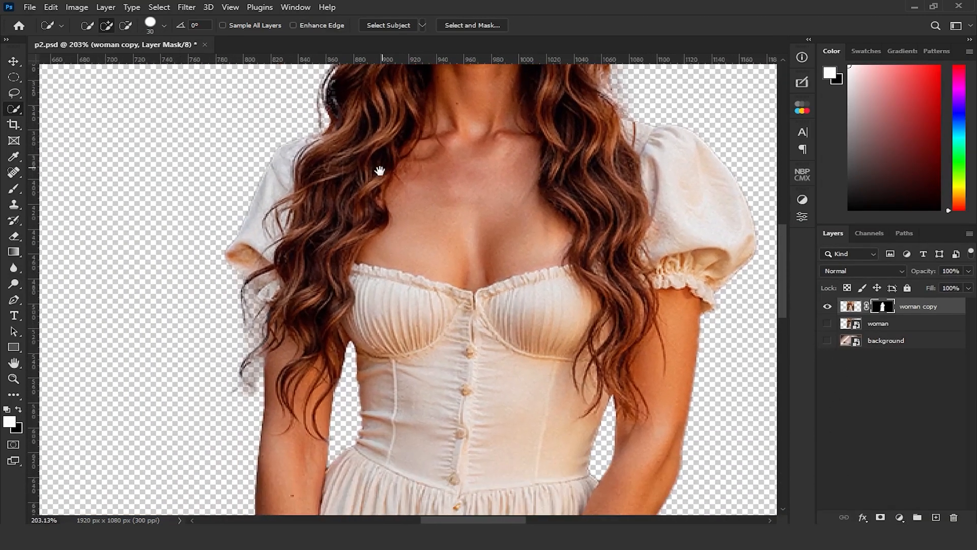
Set up the Brush tool with the Hard Round tip and 100% flow for painting on the layer mask
left_click(15, 189)
left_click(99, 26)
left_click(79, 217)
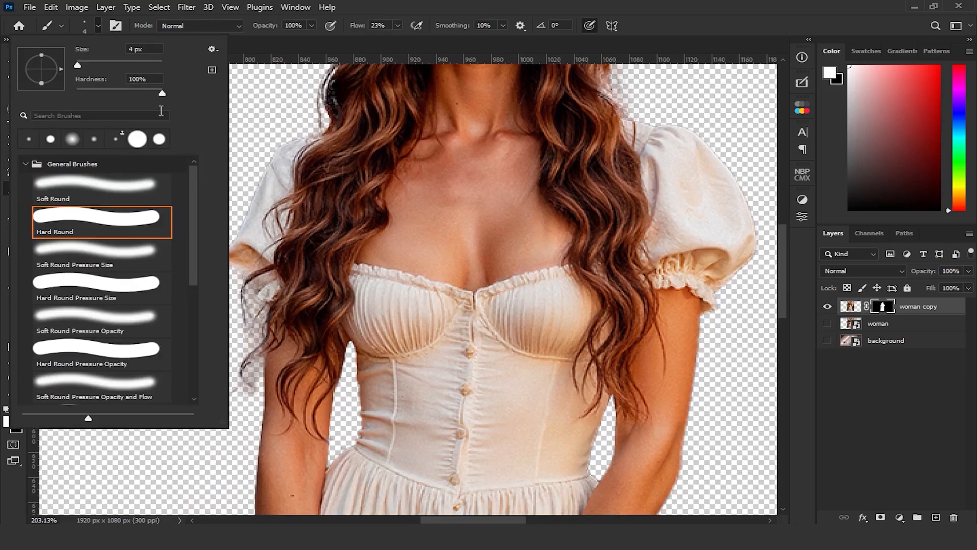
left_click(514, 7)
scroll(431, 156, "up", 3)
left_click_drag(431, 156, 486, 98)
left_click(399, 26)
left_click_drag(400, 40, 533, 43)
left_click(508, 4)
scroll(277, 393, "up", 1)
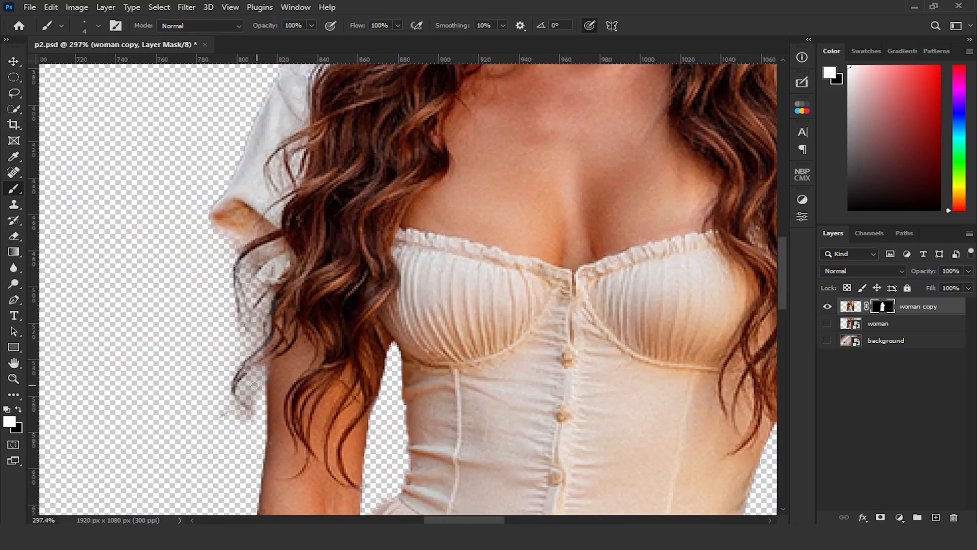
Paint black on the mask with small 4–6 px brushes to remove leftover background around the loose hair strands beside the arm
key("bracketright")
key("bracketright")
left_click_drag(260, 373, 252, 381)
key("x")
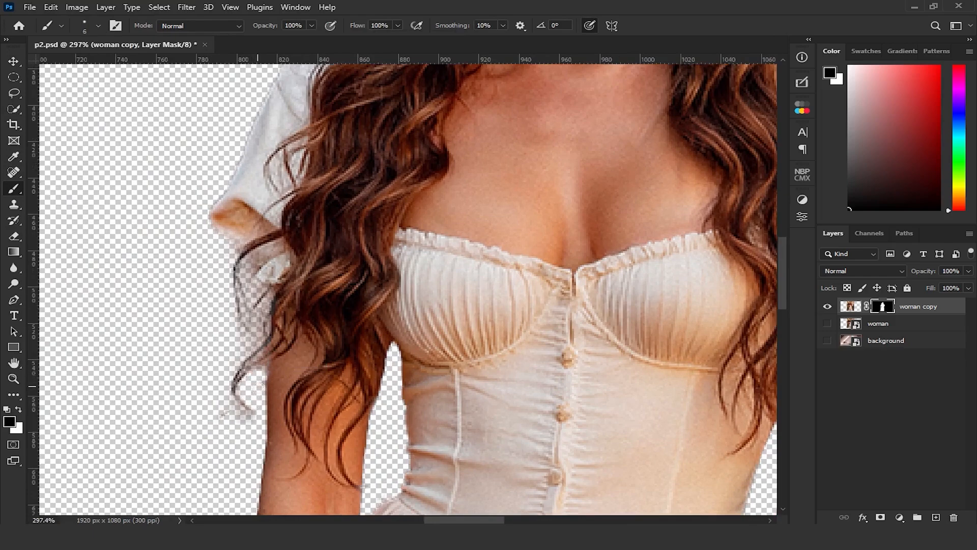
left_click_drag(258, 422, 237, 411)
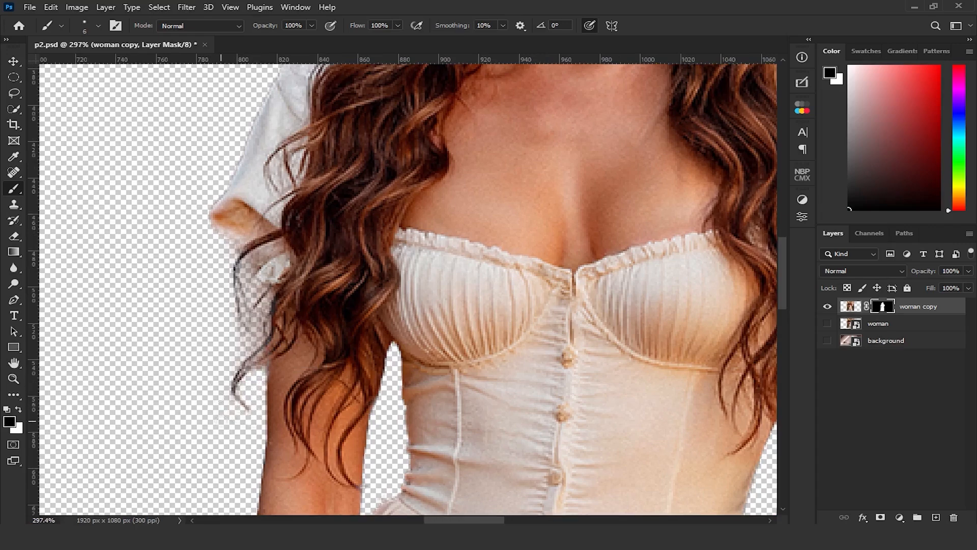
mouse_move(240, 348)
left_mouse_down()
mouse_move(256, 327)
mouse_move(242, 347)
left_mouse_up()
left_click_drag(255, 291, 246, 282)
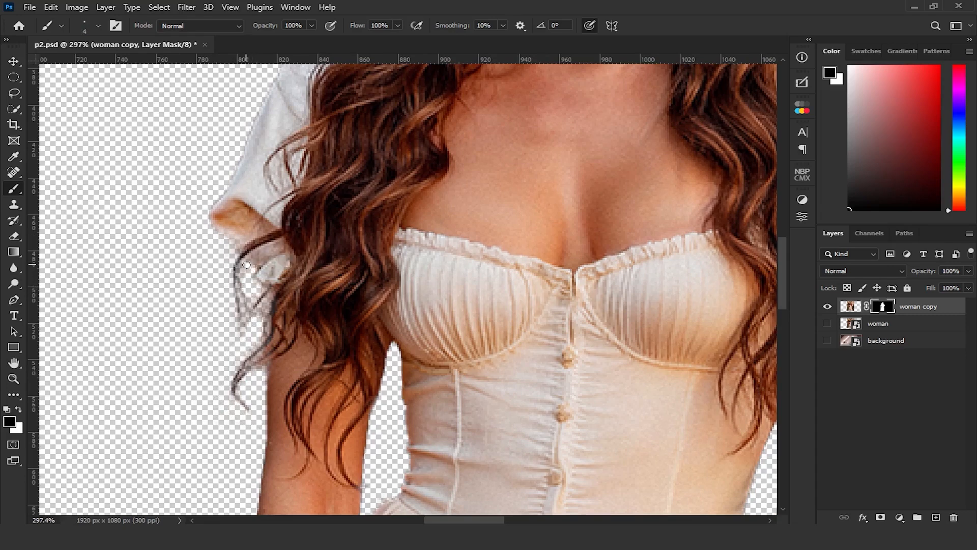
left_click_drag(270, 297, 258, 314)
Sharpen the stray curl beside the arm on the mask, alternating white and black with the brush reduced to 2 px
key("x")
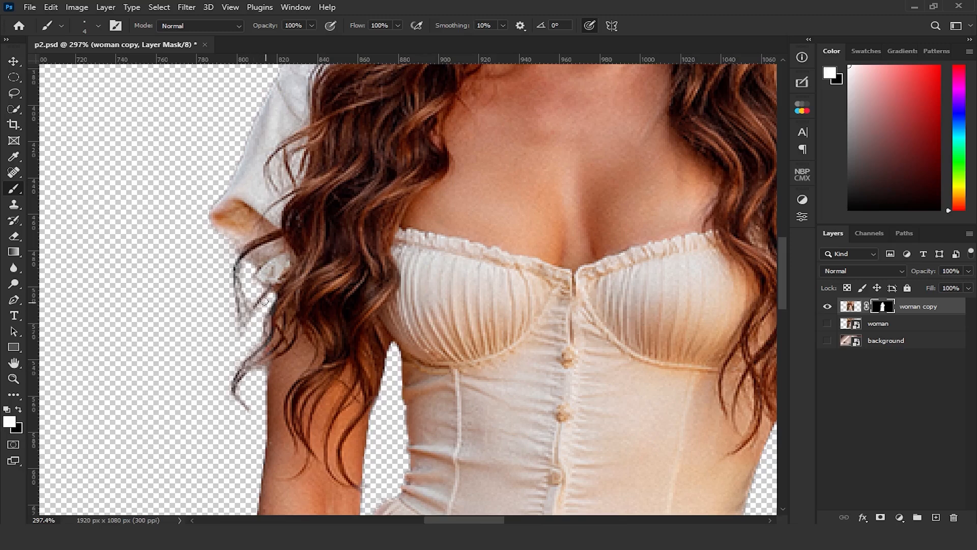
mouse_move(276, 280)
left_mouse_down()
mouse_move(275, 318)
mouse_move(274, 302)
left_mouse_up()
mouse_move(268, 338)
left_mouse_down()
mouse_move(273, 301)
mouse_move(277, 427)
left_mouse_up()
scroll(258, 384, "up", 3)
key("bracketleft")
key("bracketleft")
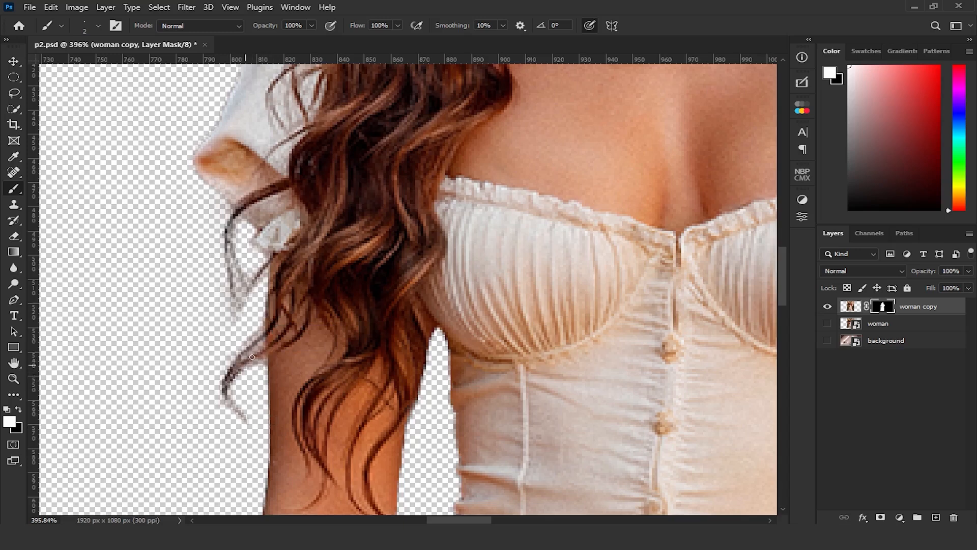
key("x")
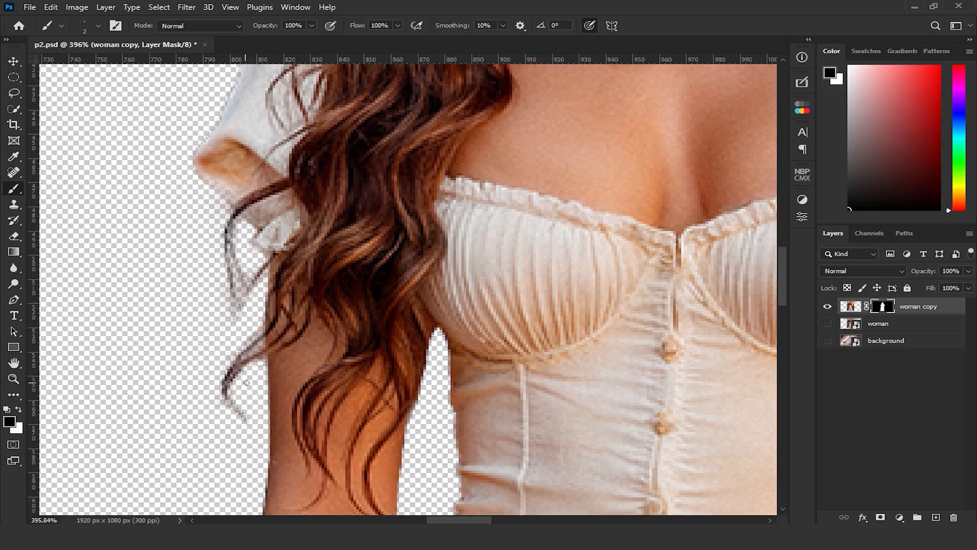
key("x")
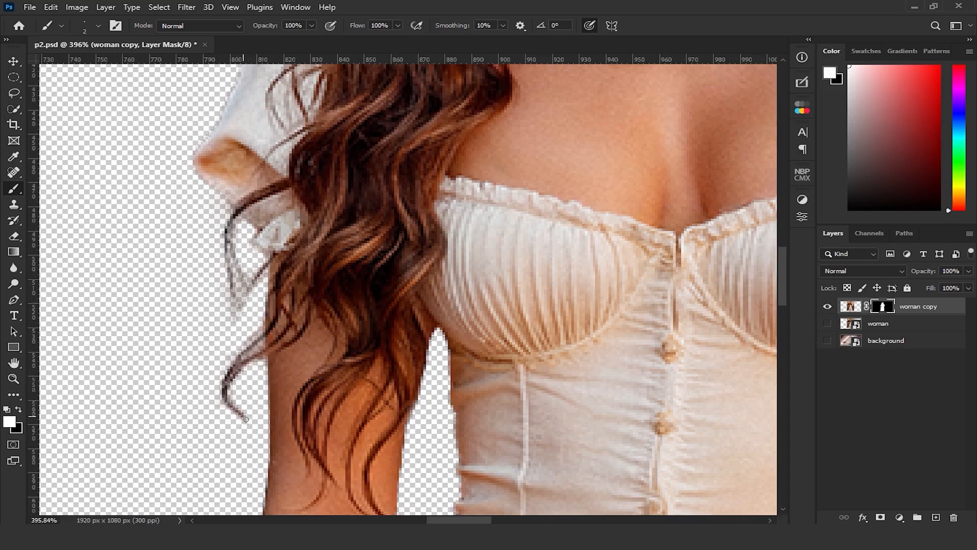
key("x")
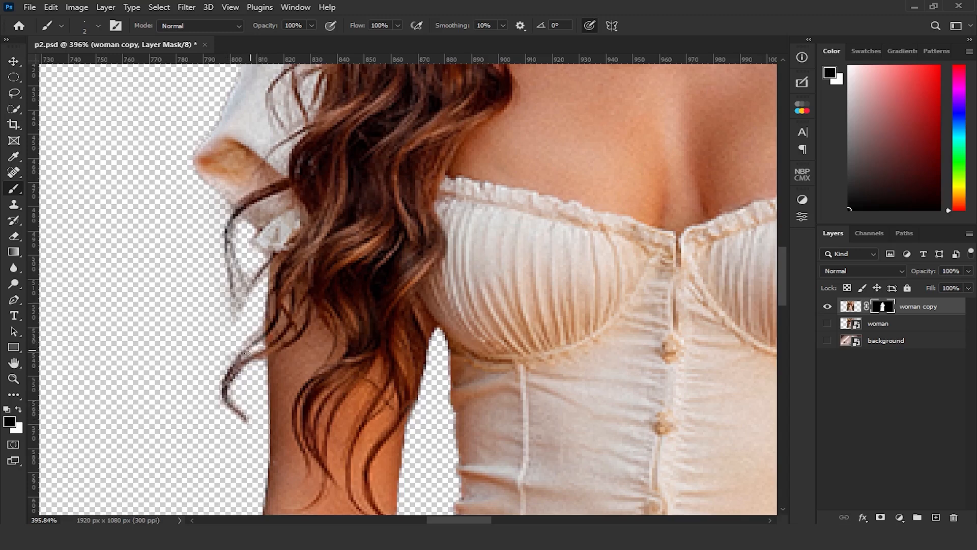
key("x")
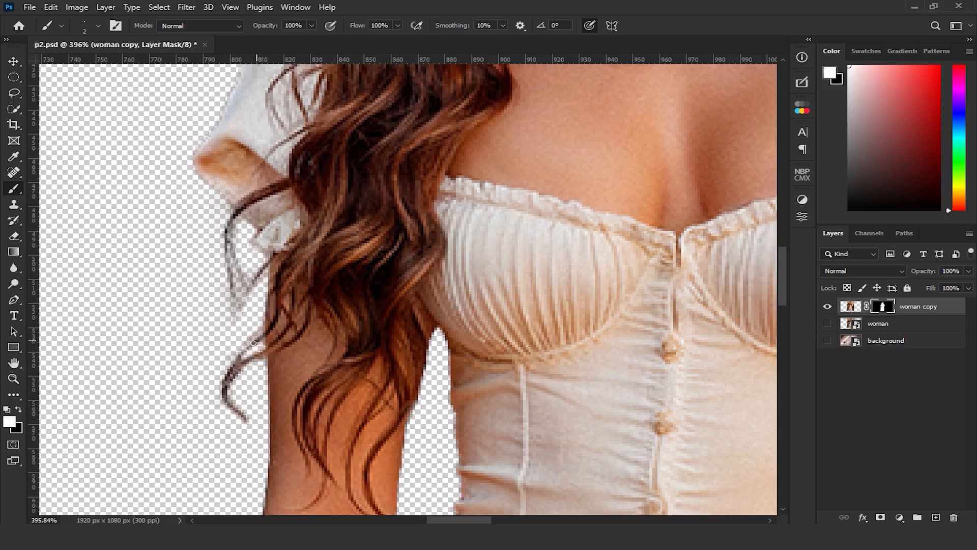
key("x")
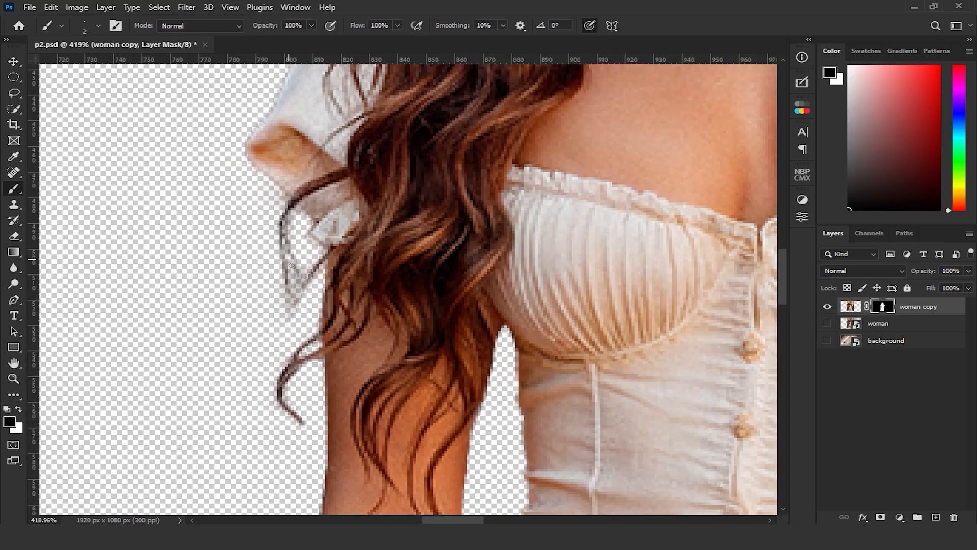
Clean around the thin strands hanging below the sleeve and paint their tips back in on the mask with the 2 px brush
mouse_move(288, 258)
left_mouse_down()
mouse_move(301, 302)
mouse_move(296, 286)
mouse_move(289, 319)
left_mouse_up()
key("x")
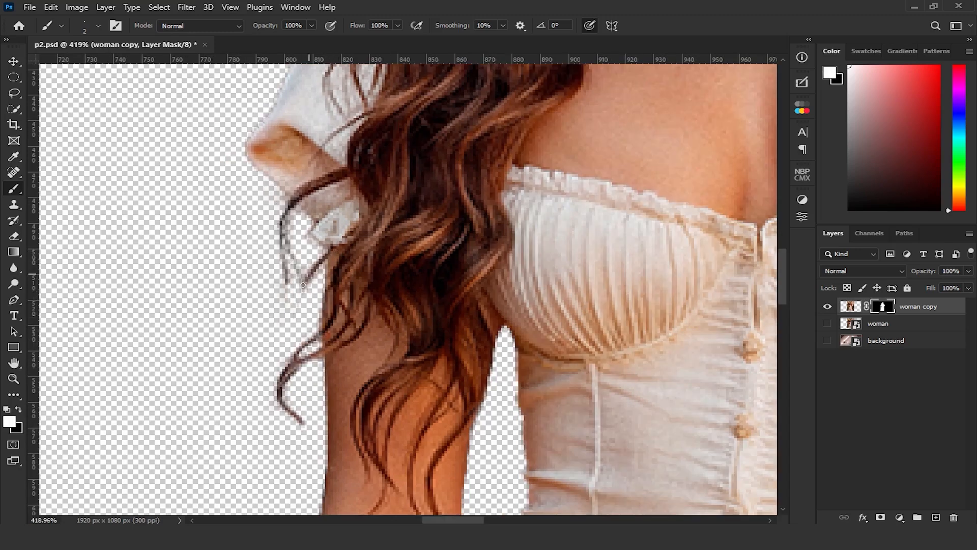
left_click_drag(294, 306, 298, 291)
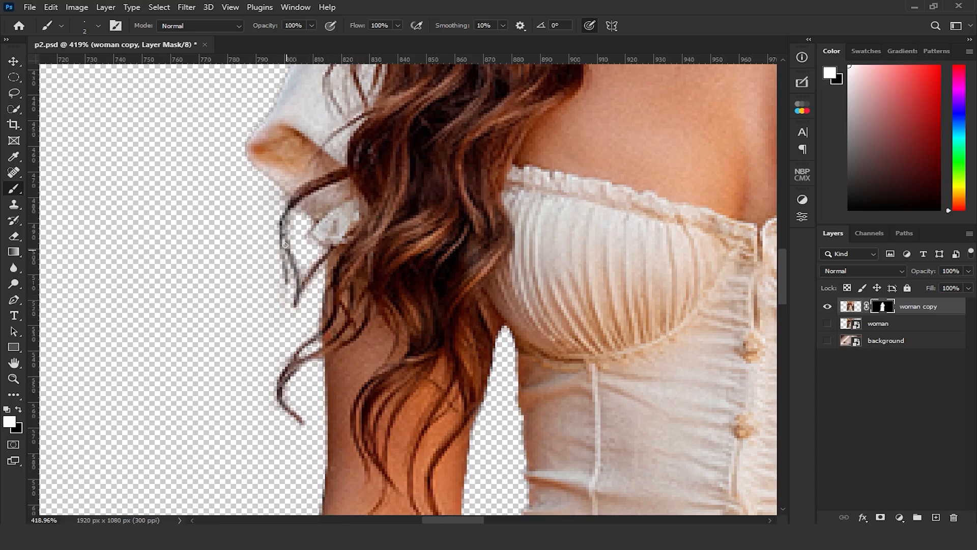
left_click_drag(283, 225, 286, 310)
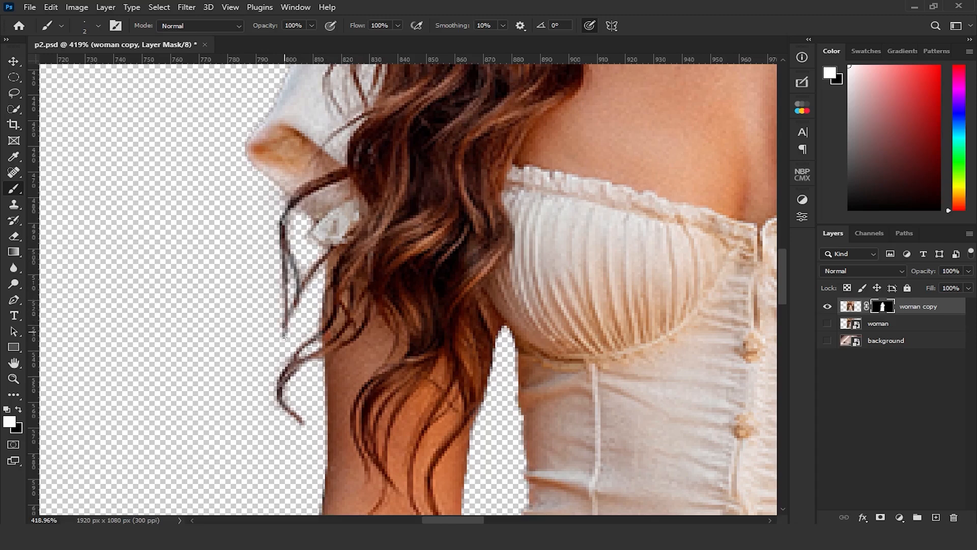
key("x")
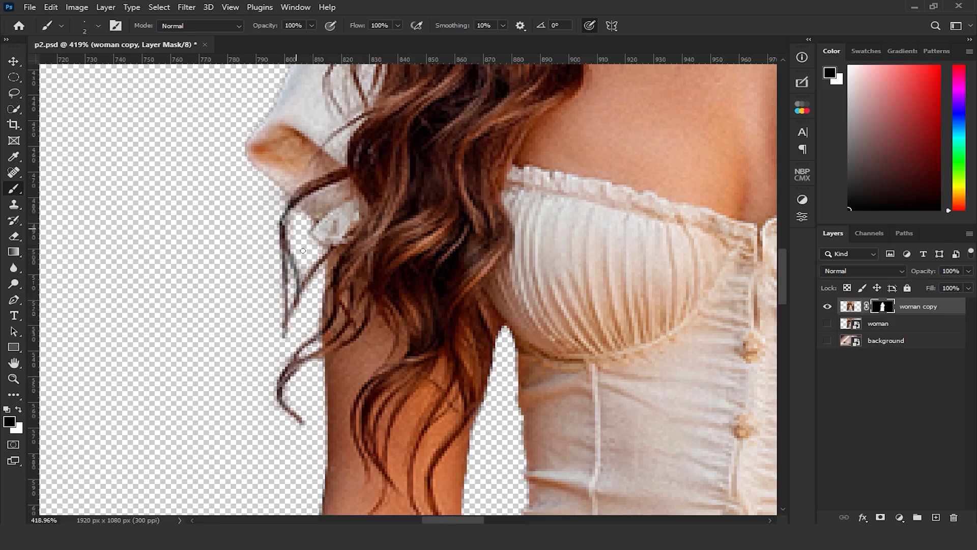
key("x")
Touch up the mask around the sleeve's ruffled cuff and nearby hair, and undo the last stroke
key("c")
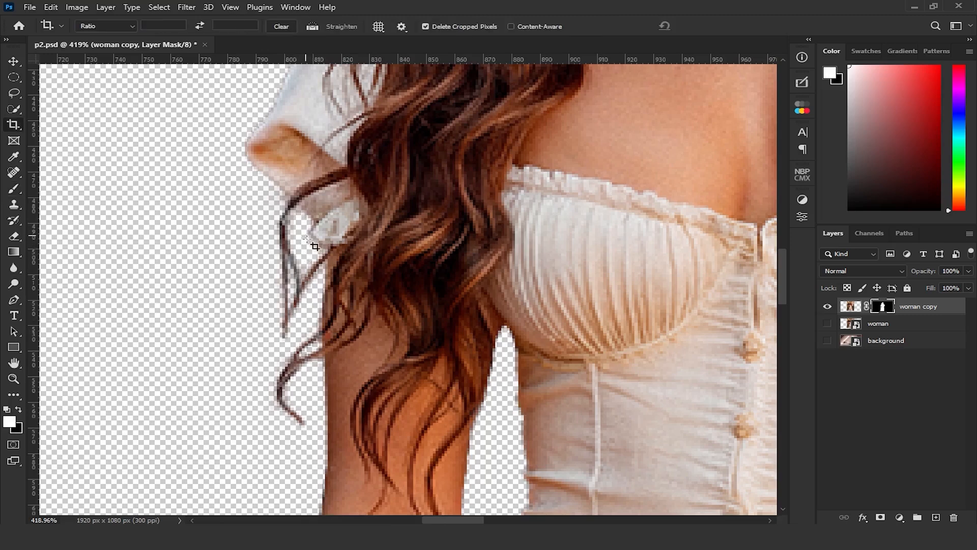
left_click(13, 188)
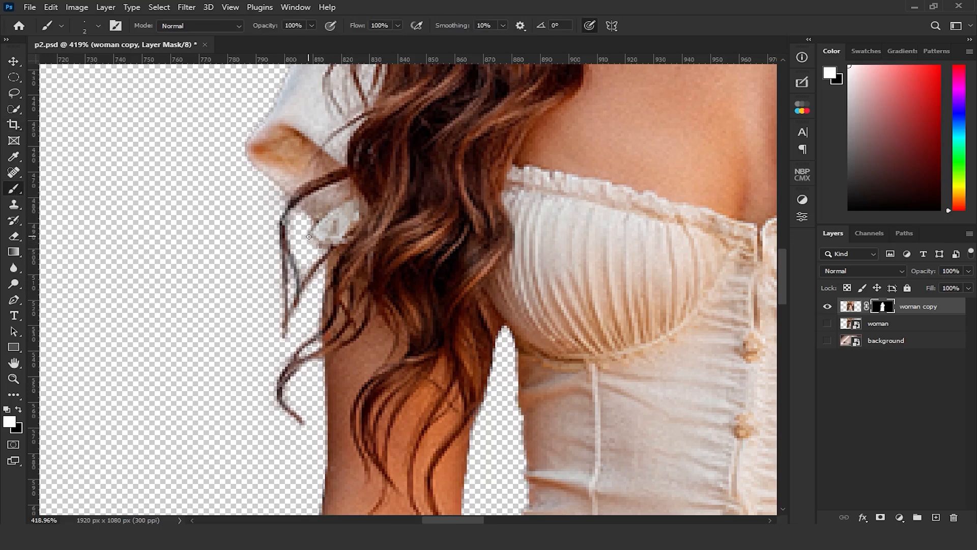
key("x")
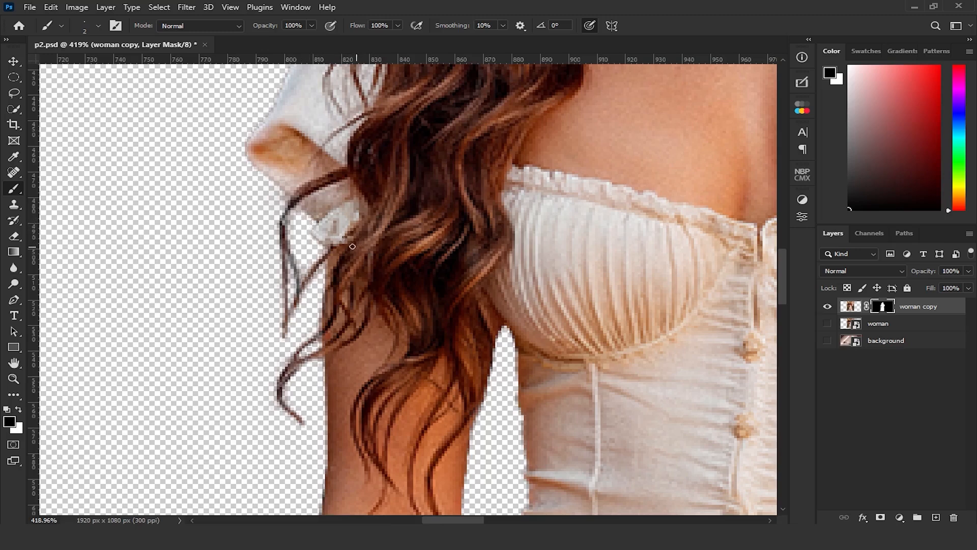
right_click(349, 229)
left_click(354, 226)
mouse_move(375, 198)
left_mouse_down()
mouse_move(345, 300)
mouse_move(273, 292)
left_mouse_up()
key("ctrl+z")
key("x")
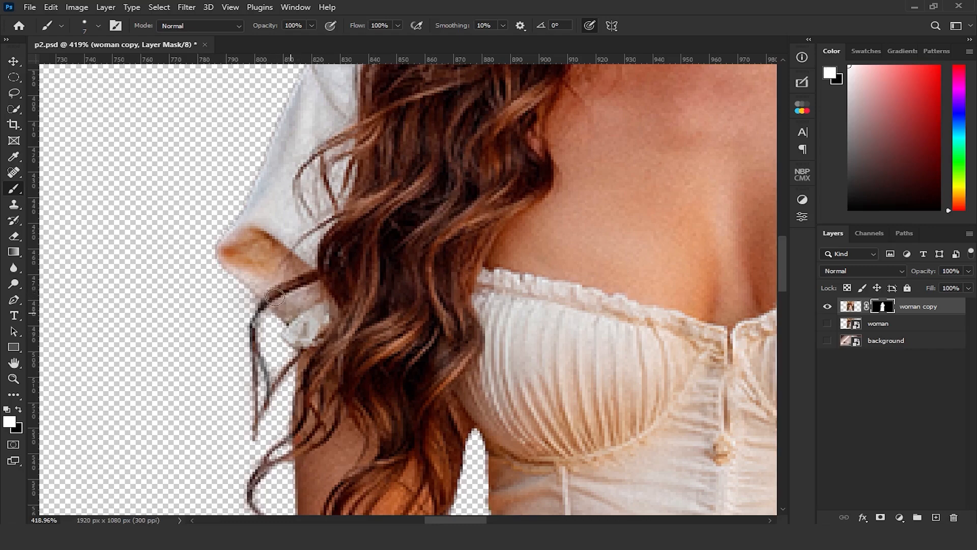
Mask out the leftover background along the outer hair edge above the shoulder with a 4 px black brush
scroll(306, 266, "down", 2)
mouse_move(330, 212)
left_mouse_down()
mouse_move(301, 320)
mouse_move(289, 466)
left_mouse_up()
scroll(324, 388, "up", 5)
left_click_drag(348, 277, 344, 275)
key("x")
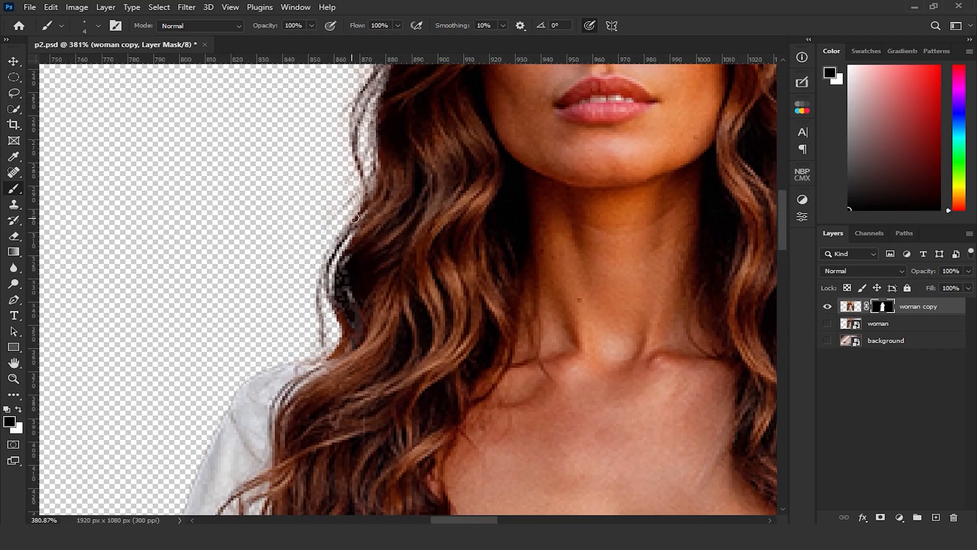
mouse_move(364, 212)
left_mouse_down()
mouse_move(330, 261)
mouse_move(343, 310)
mouse_move(329, 343)
left_mouse_up()
Restore the wavy hair strands hanging down to the shoulder by painting white on the mask with a 3 px brush
key("x")
mouse_move(330, 265)
left_mouse_down()
mouse_move(325, 353)
mouse_move(305, 387)
left_mouse_up()
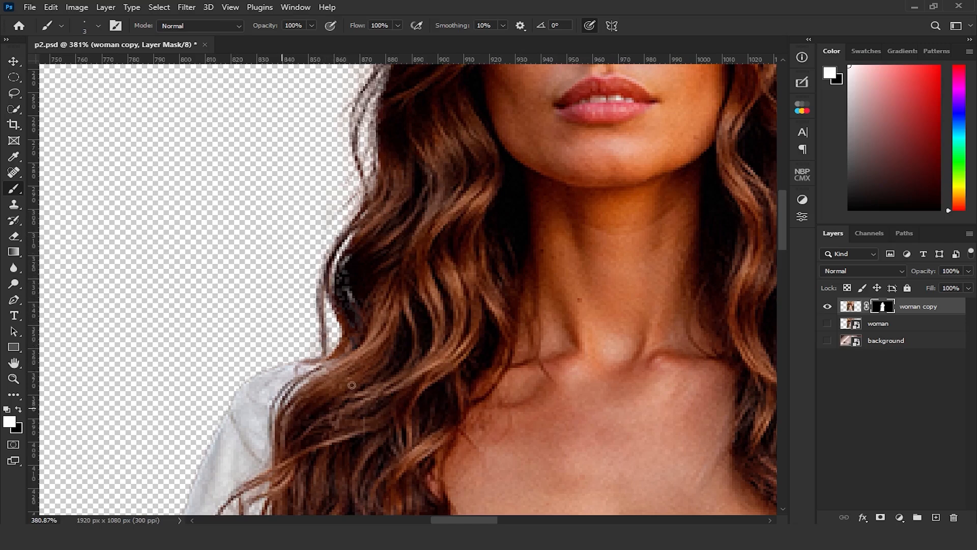
left_click_drag(370, 286, 334, 384)
mouse_move(332, 333)
left_mouse_down()
mouse_move(293, 381)
mouse_move(287, 422)
left_mouse_up()
mouse_move(354, 301)
left_mouse_down()
mouse_move(349, 363)
mouse_move(318, 391)
mouse_move(323, 422)
mouse_move(326, 319)
mouse_move(310, 358)
mouse_move(323, 422)
left_mouse_up()
mouse_move(357, 263)
left_mouse_down()
mouse_move(314, 319)
mouse_move(307, 371)
left_mouse_up()
left_click_drag(357, 242, 350, 308)
Switch to black with the Soft Round brush, set its flow to 48% and enlarge it to 16 px
key("x")
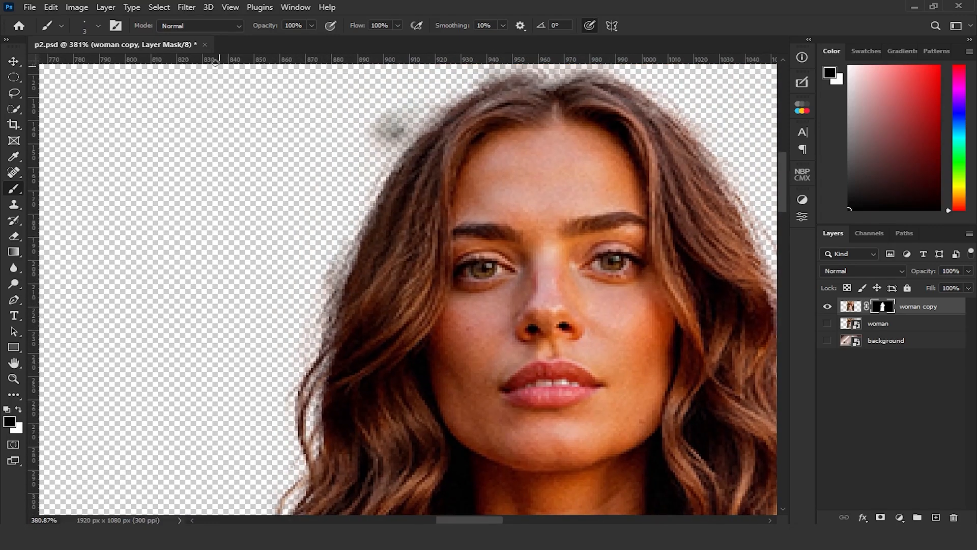
left_click(98, 26)
left_click(67, 189)
left_click(398, 25)
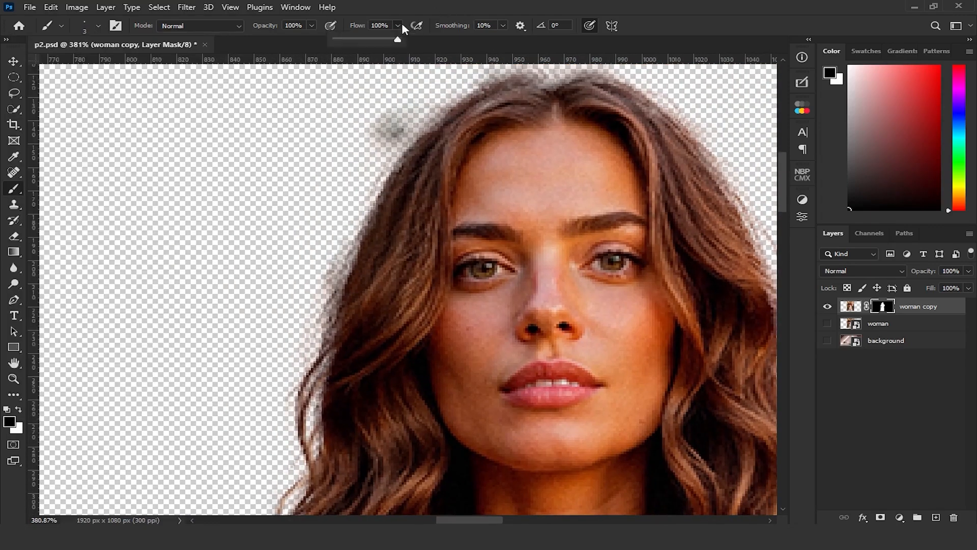
left_click(392, 153)
key("bracketright")
key("bracketright")
key("bracketright")
key("bracketright")
key("bracketright")
key("bracketright")
key("bracketright")
key("bracketright")
key("bracketright")
key("bracketright")
key("bracketright")
key("bracketright")
key("bracketright")
Erase the dark smudge and background haze along the outer edge of the hair around the head on the mask
left_click_drag(399, 162, 384, 124)
mouse_move(348, 249)
left_mouse_down()
mouse_move(320, 281)
mouse_move(301, 338)
mouse_move(305, 321)
mouse_move(316, 326)
left_mouse_up()
left_click_drag(309, 261, 256, 342)
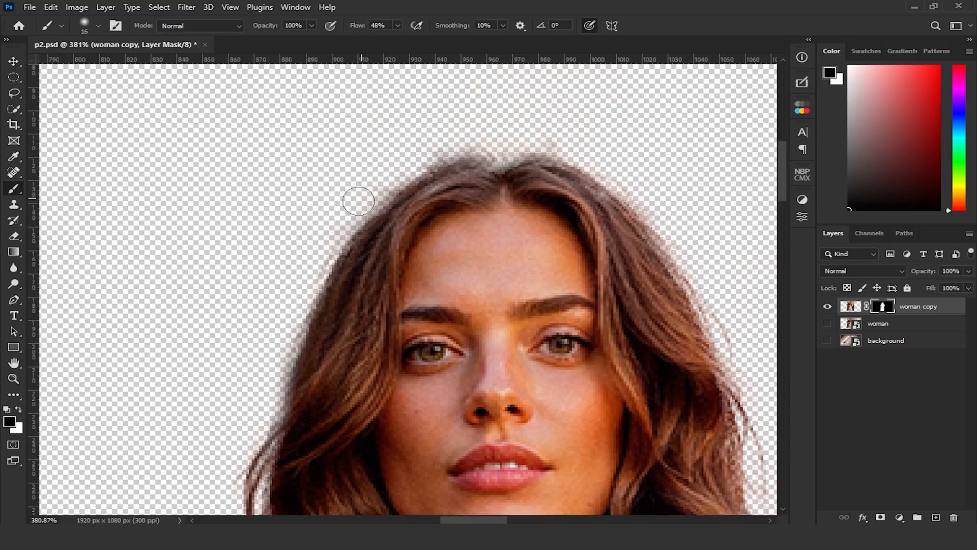
left_click_drag(374, 186, 430, 148)
left_click_drag(279, 346, 273, 373)
Restore the solid hair inside the head's outline on the mask with a white 16 px hard round brush at 48% flow
left_click(99, 25)
double_click(97, 223)
scroll(419, 304, "down", 3)
key("x")
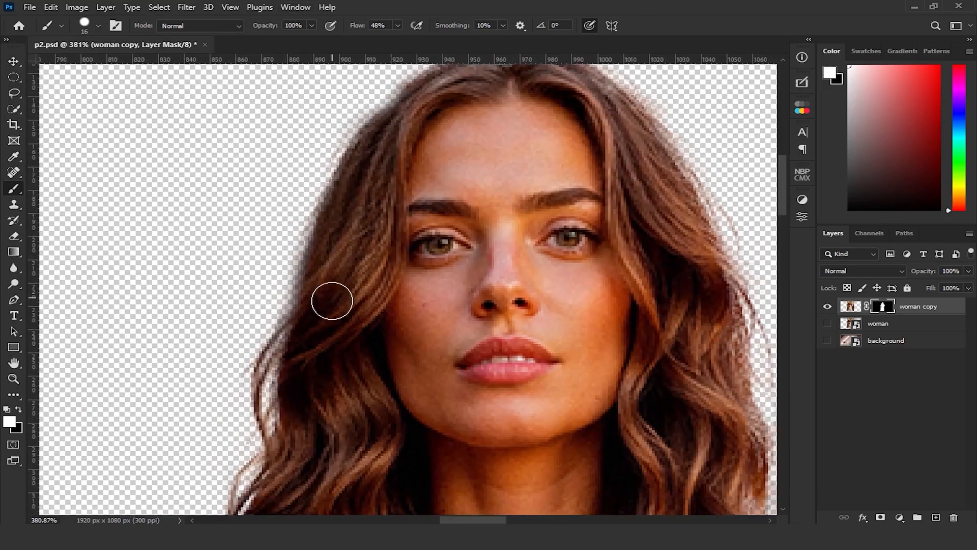
mouse_move(319, 300)
left_mouse_down()
mouse_move(361, 161)
mouse_move(392, 143)
mouse_move(334, 233)
mouse_move(316, 294)
left_mouse_up()
left_click_drag(367, 175, 349, 316)
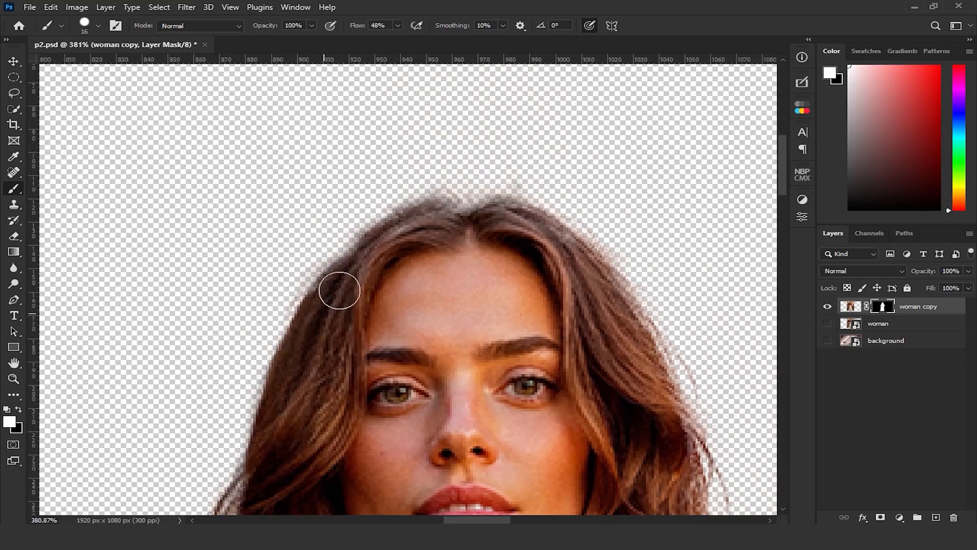
mouse_move(382, 247)
left_mouse_down()
mouse_move(441, 224)
mouse_move(456, 236)
mouse_move(505, 227)
mouse_move(537, 238)
mouse_move(600, 296)
left_mouse_up()
left_click_drag(659, 442, 406, 306)
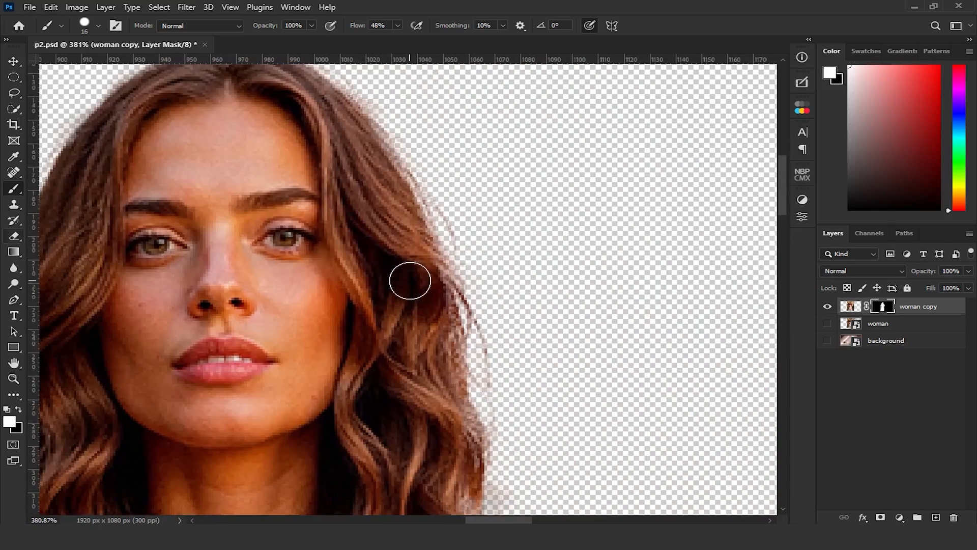
Paint the wavy strands back along the hair's outer edge down to the shoulder with a white 2 px brush at 100% flow
left_click_drag(395, 49, 434, 40)
left_click_drag(402, 199, 381, 205)
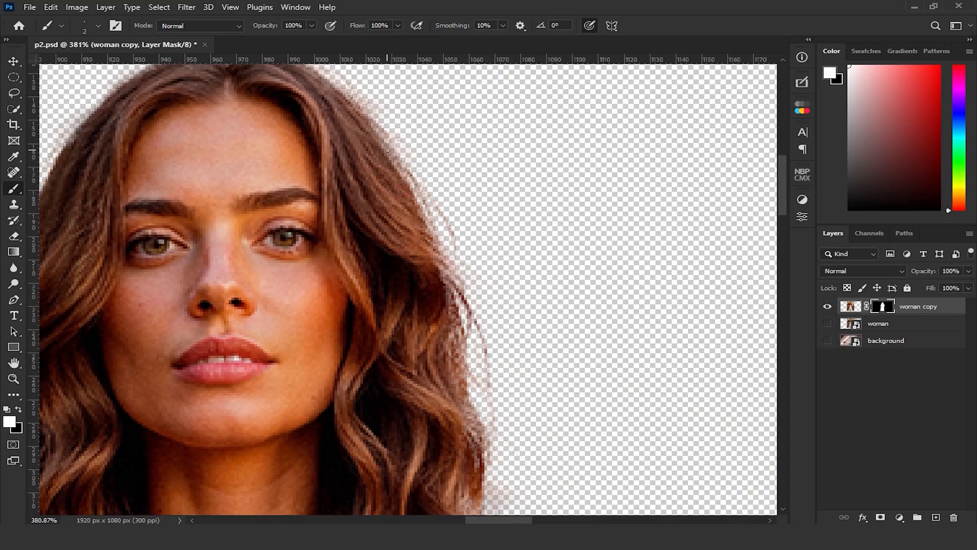
mouse_move(411, 173)
left_mouse_down()
mouse_move(458, 252)
mouse_move(452, 303)
mouse_move(486, 359)
mouse_move(484, 445)
left_mouse_up()
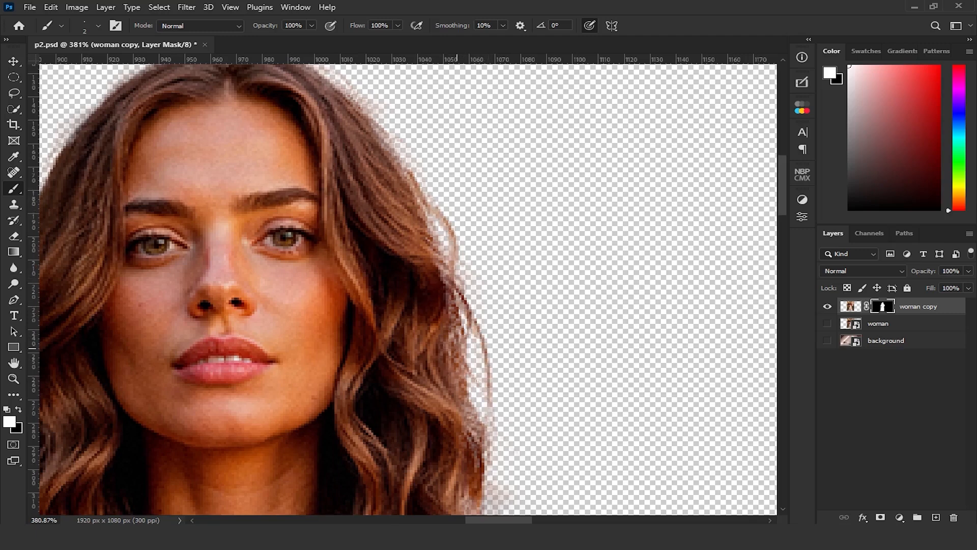
mouse_move(461, 408)
left_mouse_down()
mouse_move(482, 445)
mouse_move(473, 423)
left_mouse_up()
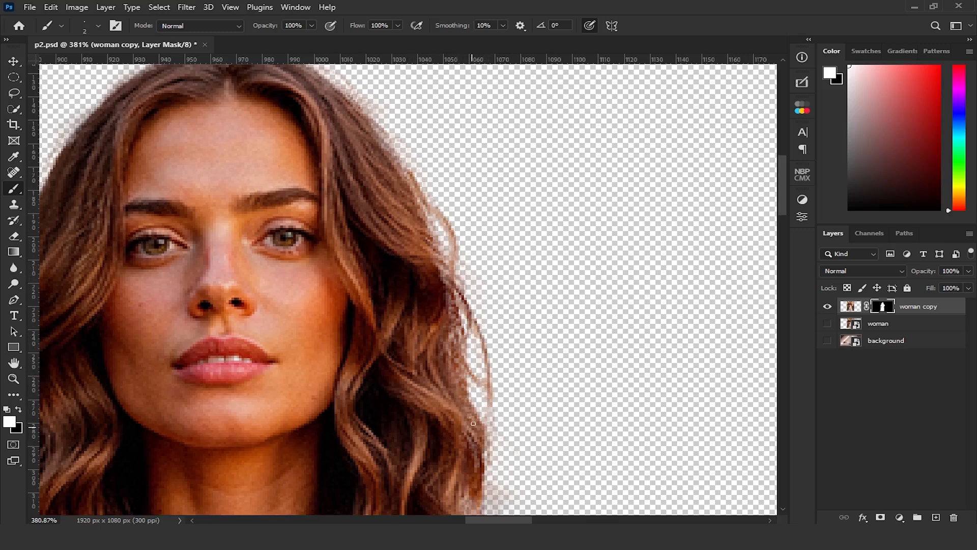
left_click_drag(432, 393, 397, 235)
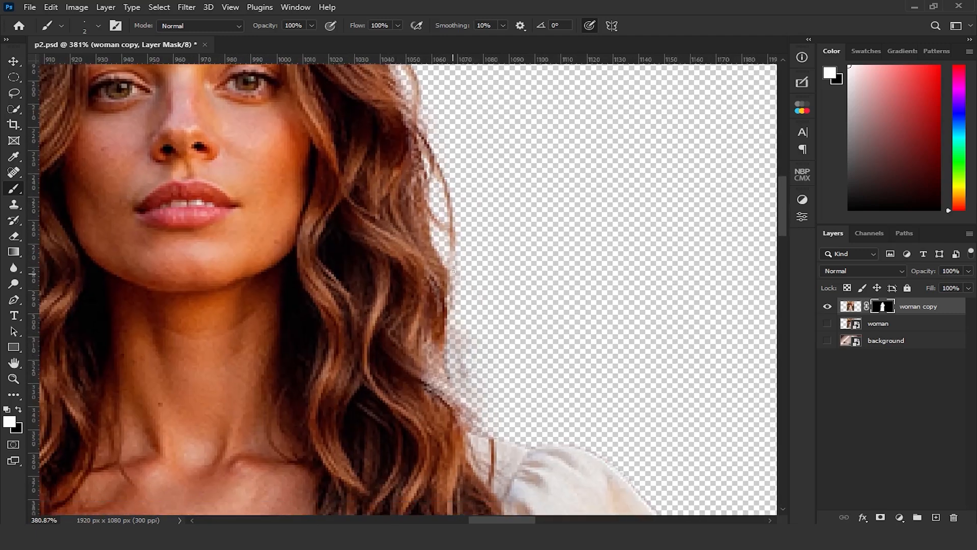
left_click_drag(452, 268, 463, 445)
mouse_move(429, 401)
left_mouse_down()
mouse_move(447, 413)
mouse_move(405, 378)
left_mouse_up()
Fill in the hair edge above the shoulder with a 9 px white brush at 43% flow and mask out the adjacent haze in black
left_click(100, 25)
left_click(89, 183)
left_click(569, 5)
left_click_drag(398, 25, 363, 41)
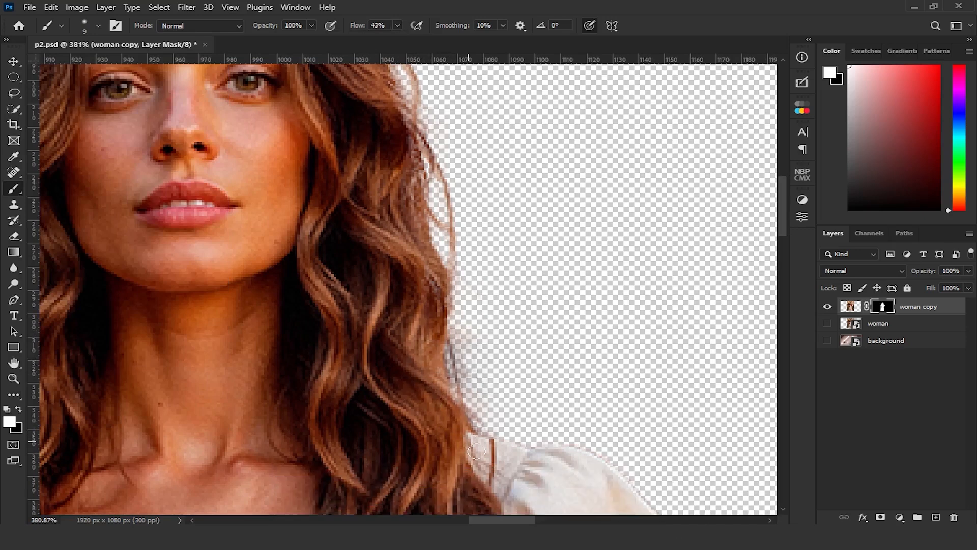
mouse_move(444, 286)
left_mouse_down()
mouse_move(447, 358)
mouse_move(446, 320)
left_mouse_up()
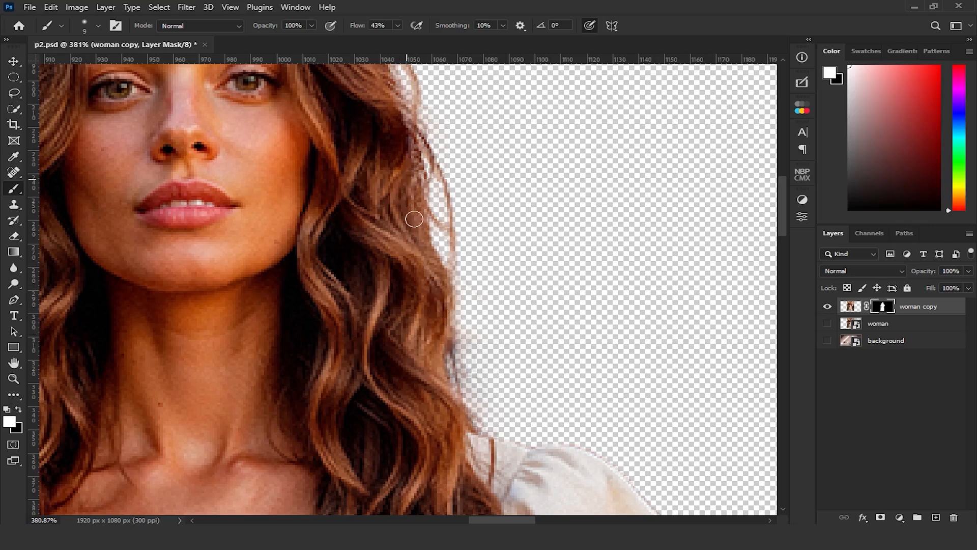
mouse_move(450, 342)
left_mouse_down()
mouse_move(450, 393)
mouse_move(429, 369)
mouse_move(495, 423)
mouse_move(511, 419)
mouse_move(522, 407)
mouse_move(467, 360)
mouse_move(469, 329)
mouse_move(459, 356)
mouse_move(470, 384)
mouse_move(462, 384)
mouse_move(469, 319)
left_mouse_up()
key("x")
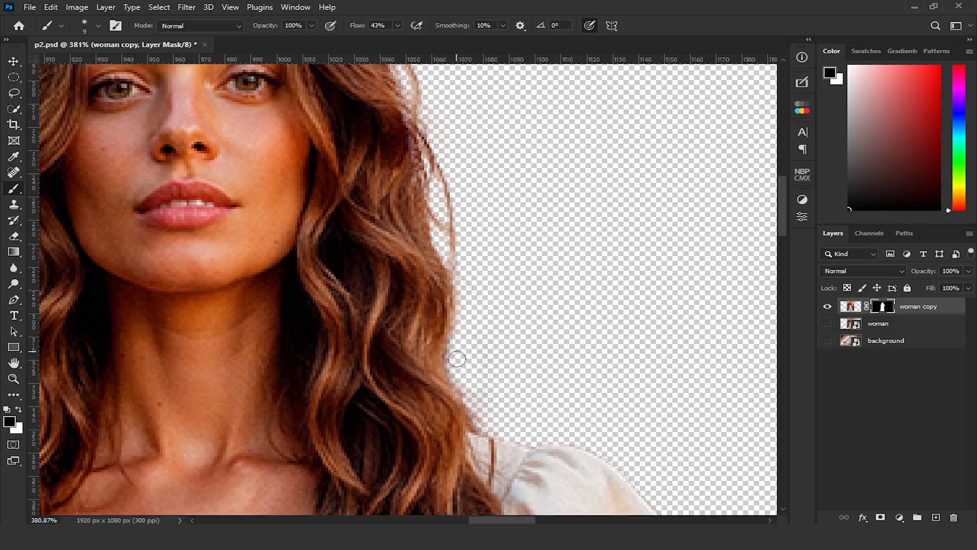
Examine the cutout's hair, shoulders and dress edges, including the whole figure at full canvas view
scroll(399, 349, "down", 3)
scroll(405, 383, "down", 2)
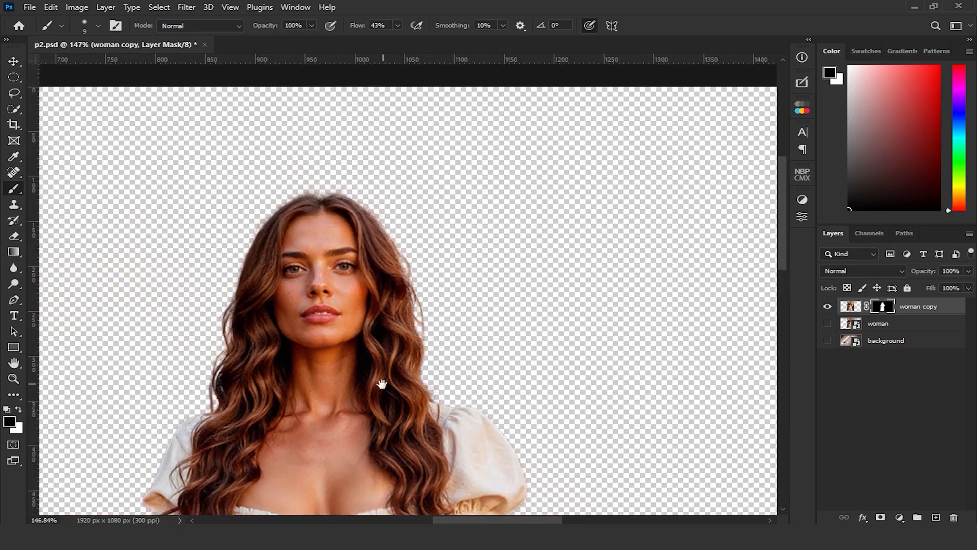
left_click_drag(381, 382, 461, 360)
left_click_drag(423, 415, 394, 233)
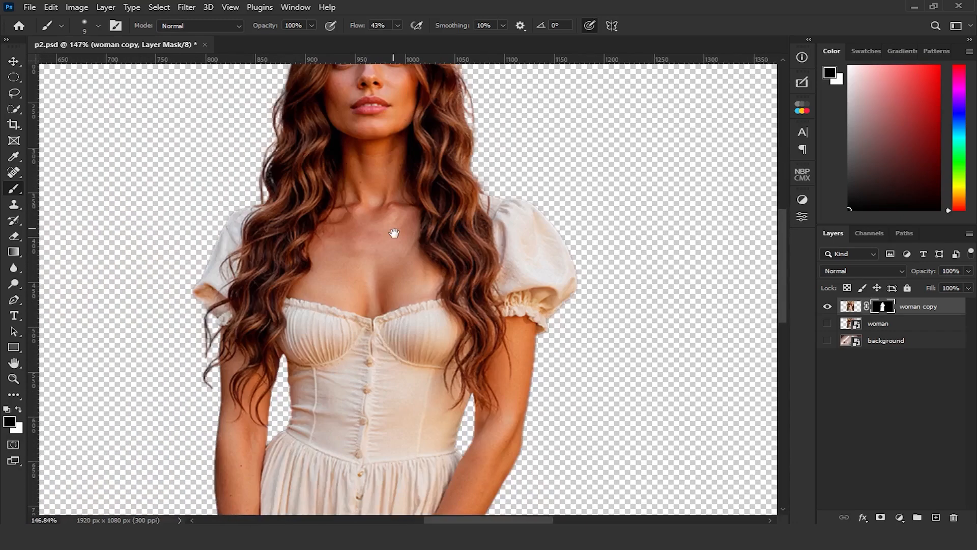
left_click_drag(395, 233, 371, 323)
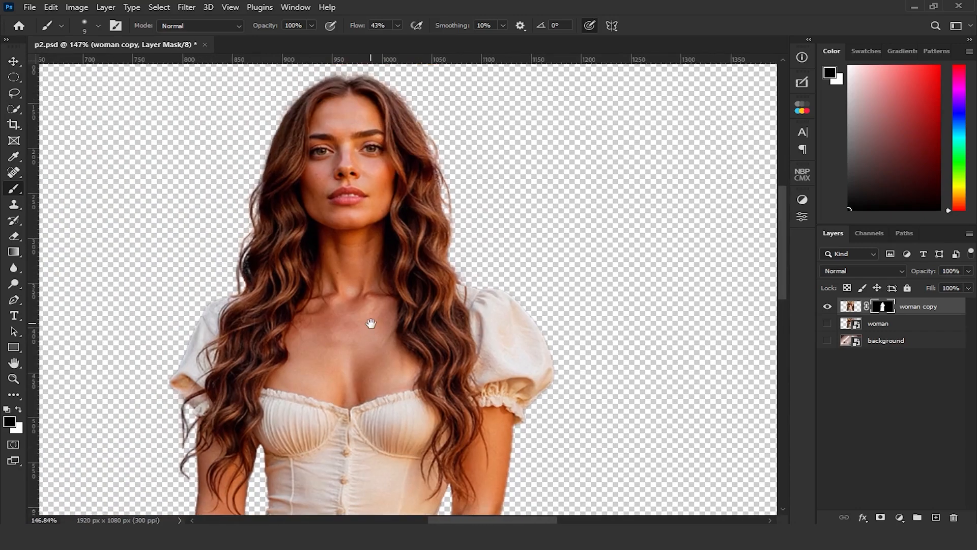
key("ctrl+0")
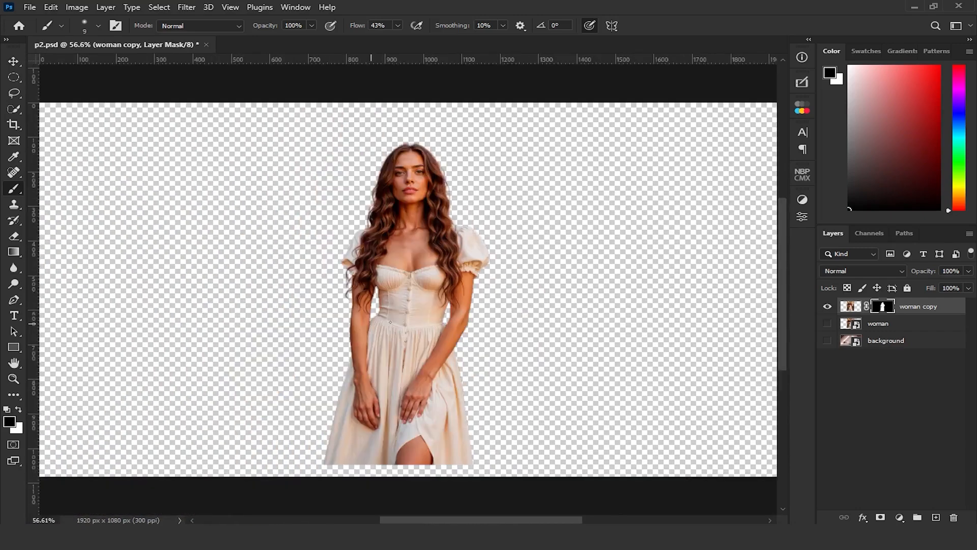
Duplicate the background layer and place the copy between the woman copy and woman layers
left_click(881, 341)
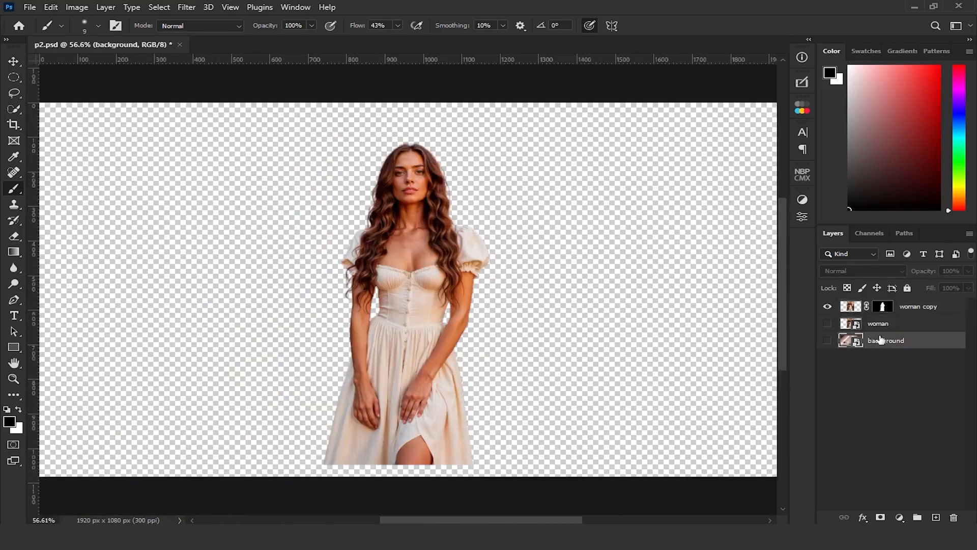
key("ctrl+j")
left_click_drag(885, 343, 881, 318)
Group the original woman and background layers and lock the group
left_click(884, 342)
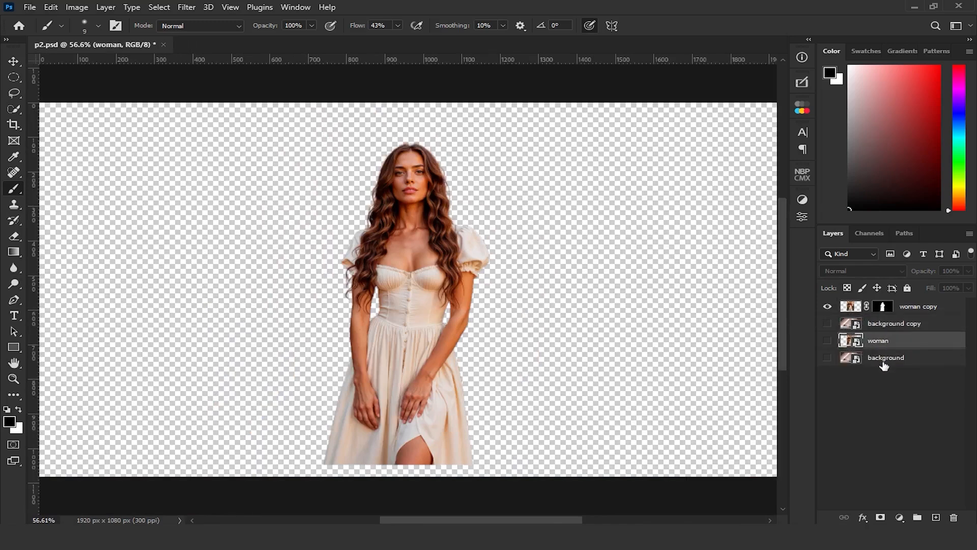
left_click(883, 359, "shift")
left_click(917, 517)
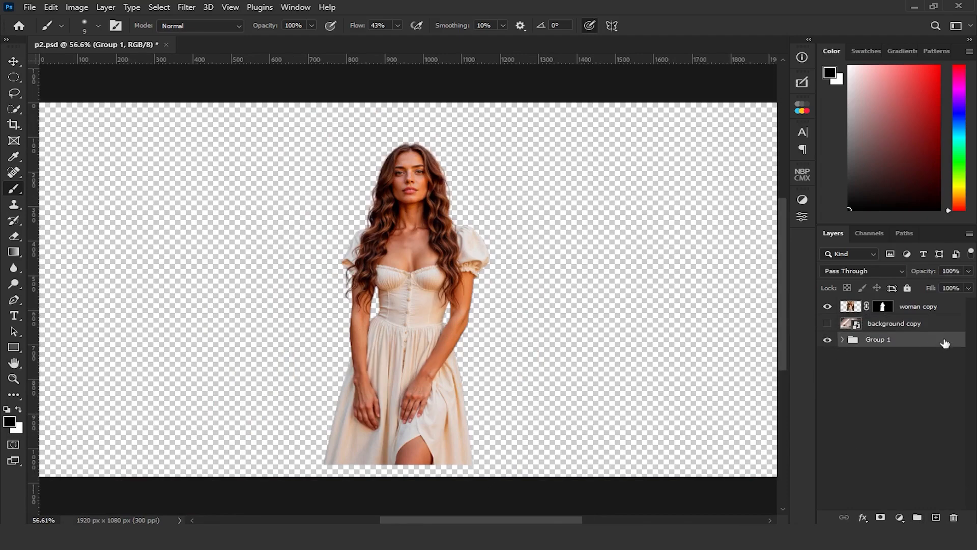
left_click(908, 289)
Show the background copy with the woman copy hidden, and scale the room image proportionally to 44.97%
left_click(827, 323)
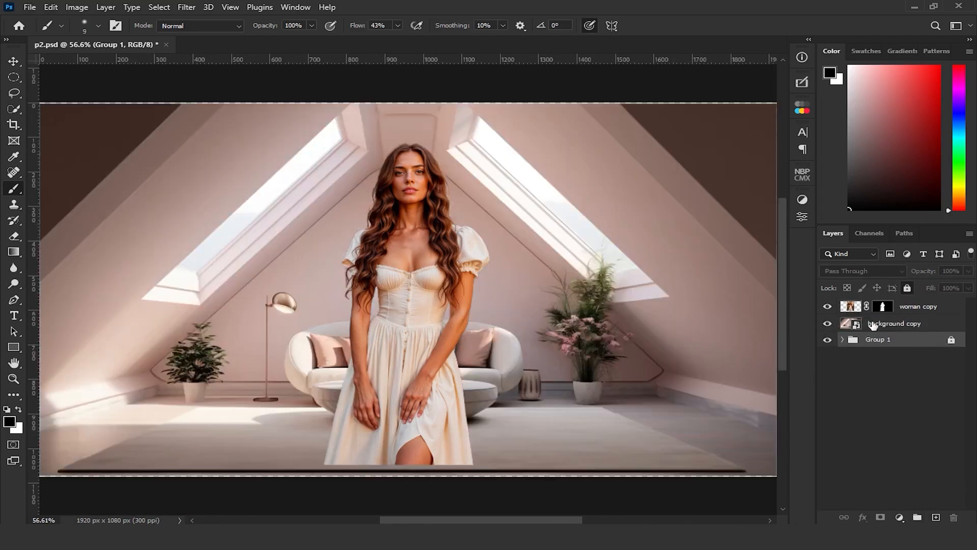
left_click(870, 324)
left_click(827, 306)
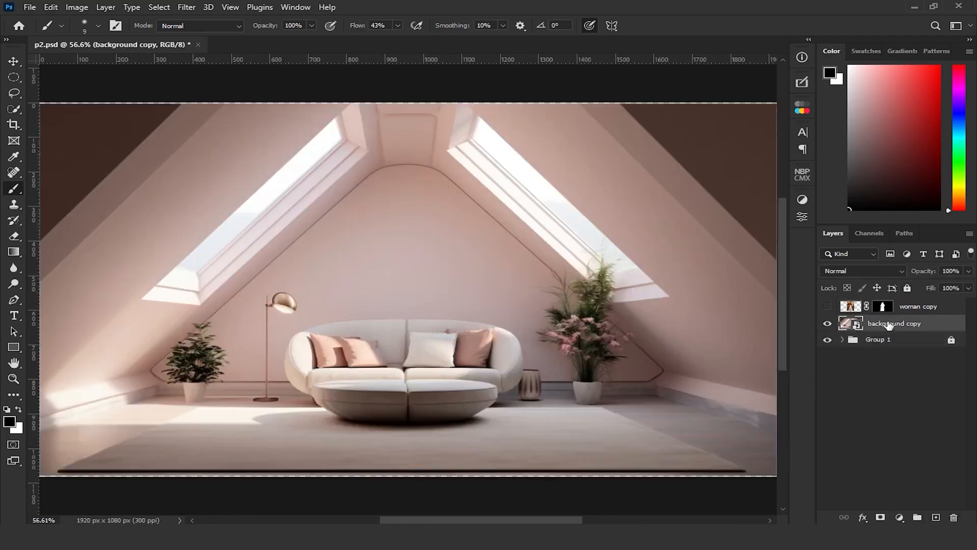
key("ctrl+t")
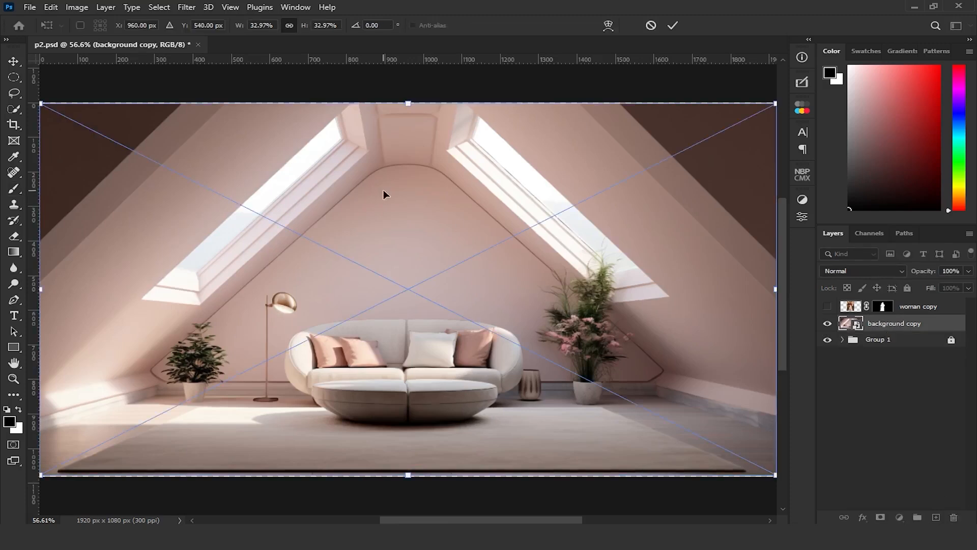
scroll(383, 189, "down", 2)
left_click_drag(237, 27, 245, 29)
key("Return")
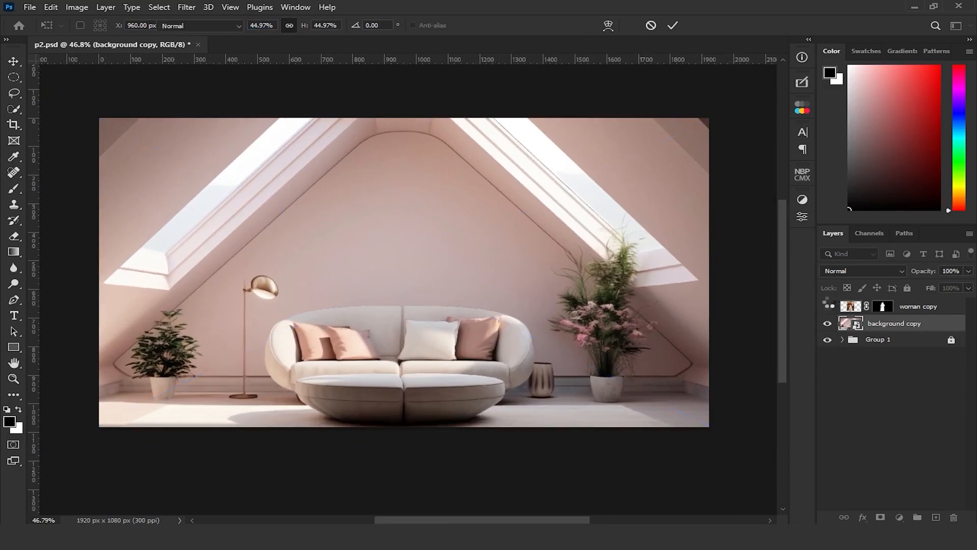
Show the woman copy layer again and scale her proportionally to 94% with Free Transform
left_click(827, 305)
left_click(927, 308)
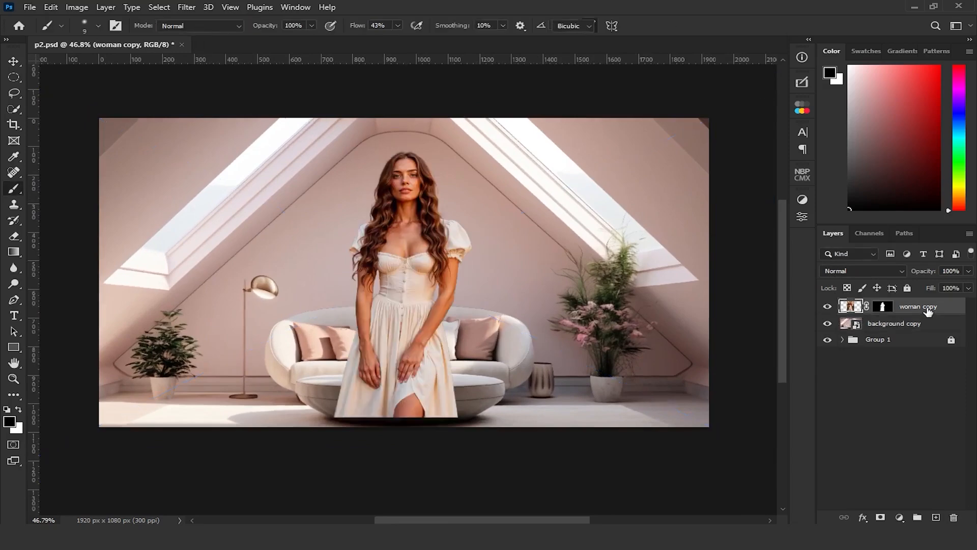
key("ctrl+t")
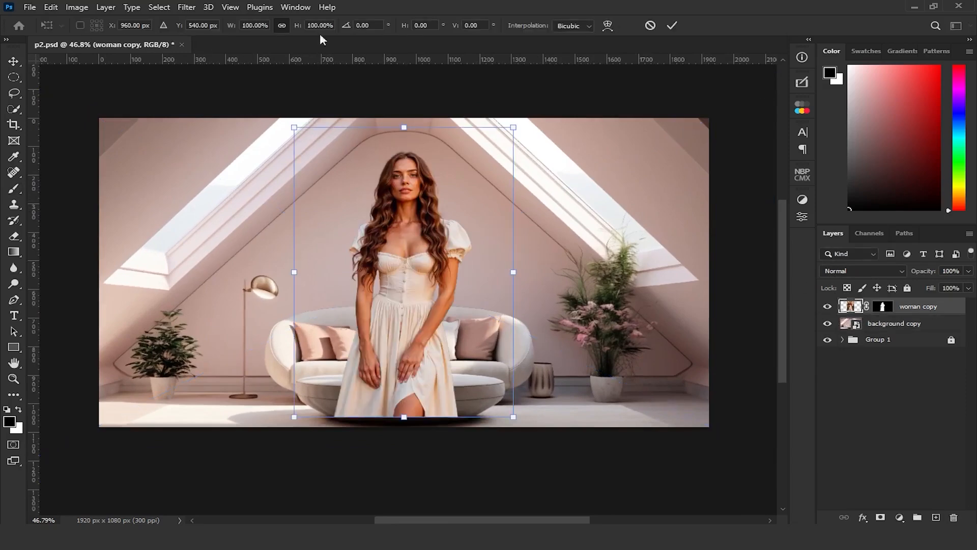
left_click(247, 26)
scroll(247, 25, "down", 4)
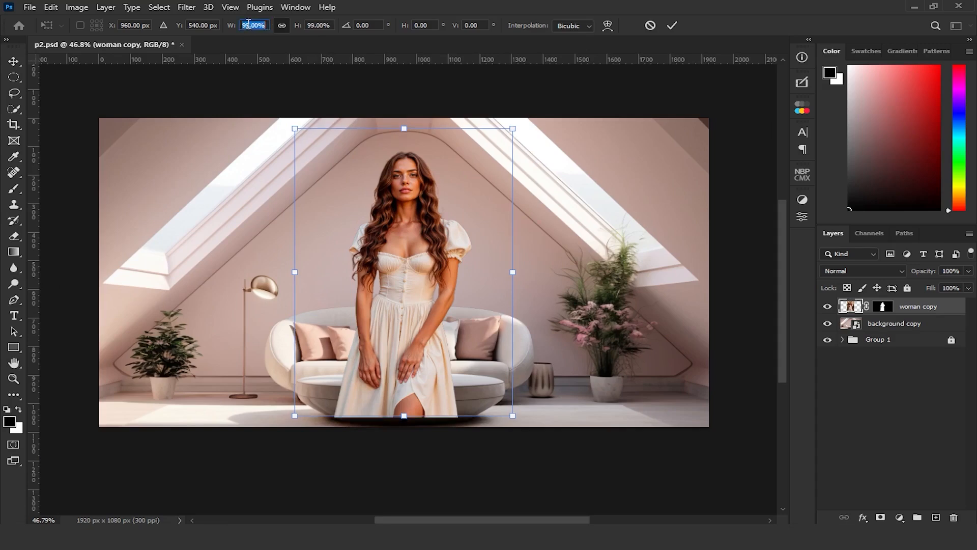
key("Return")
left_click(264, 28)
scroll(265, 28, "down", 2)
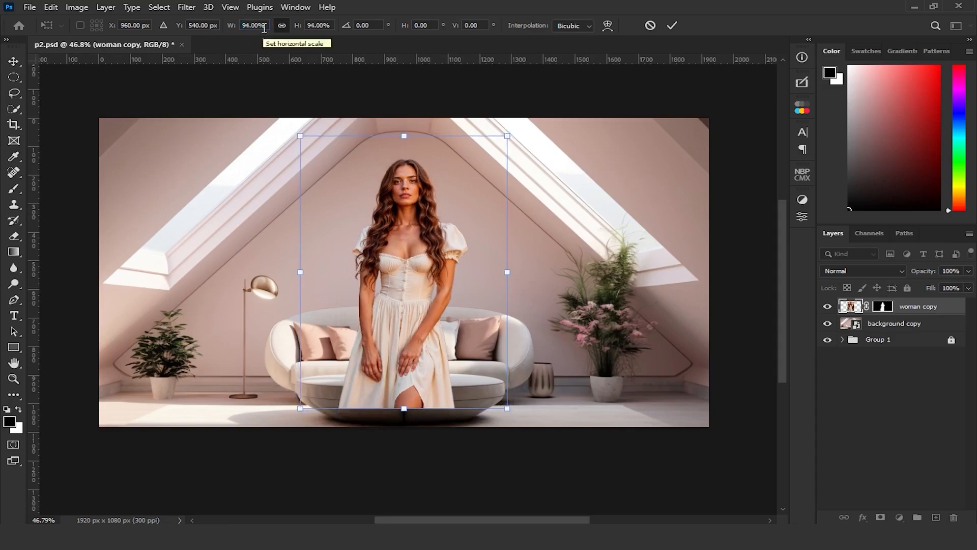
Move the woman straight down to Y 610.53 px so her dress meets the canvas's lower edge, and apply the transform
left_click_drag(384, 248, 384, 248)
key("Down")
key("Down")
key("Down")
key("Down")
key("Down")
key("Down")
key("Down")
key("shift+Down")
key("shift+Down")
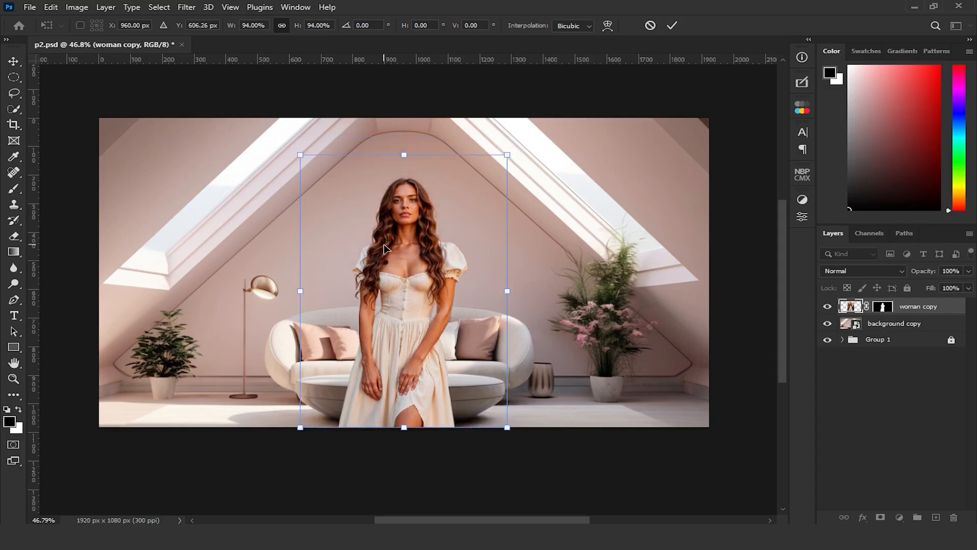
key("Down")
key("Down")
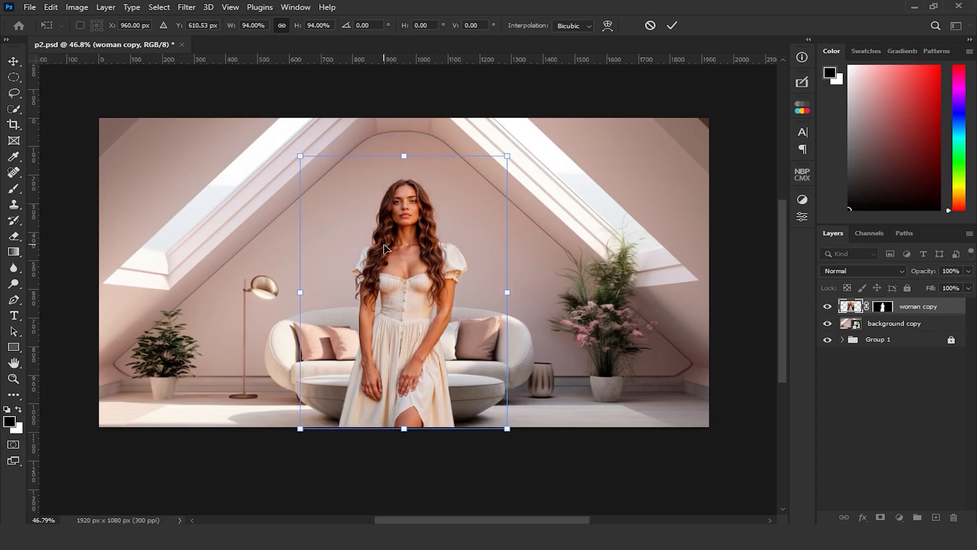
key("Return")
key("b")
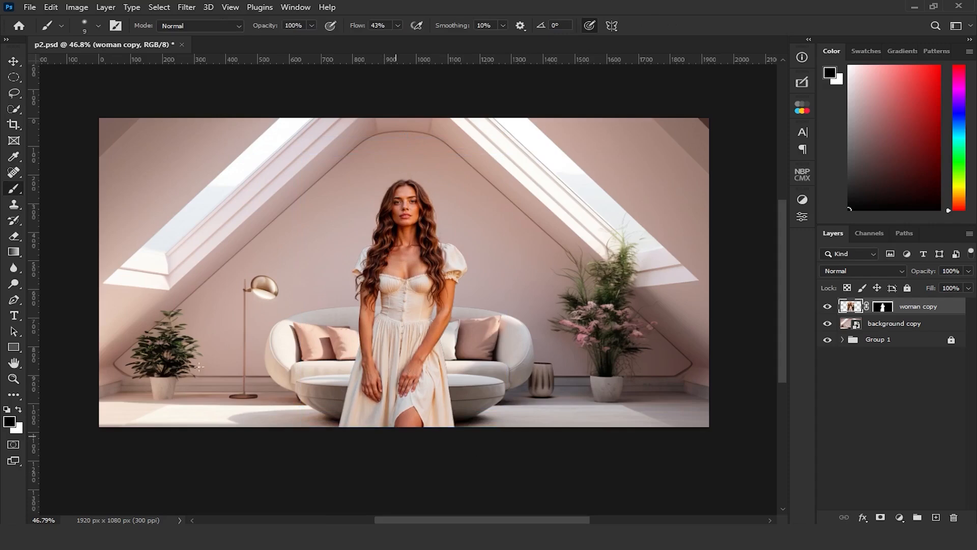
Add a Solid Color fill layer in grey with 50% brightness above the woman and set its blend mode to Luminosity
left_click(14, 61)
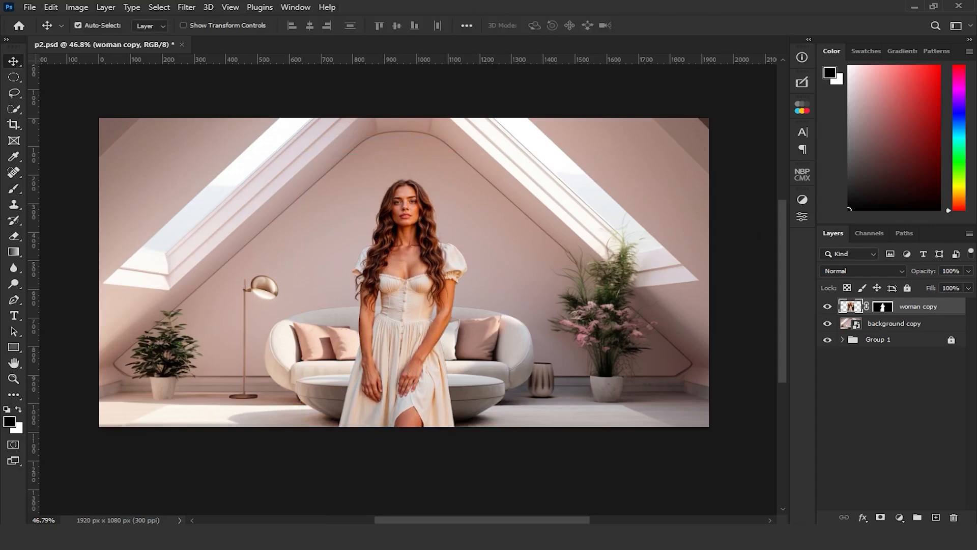
left_click(899, 518)
left_click(885, 306)
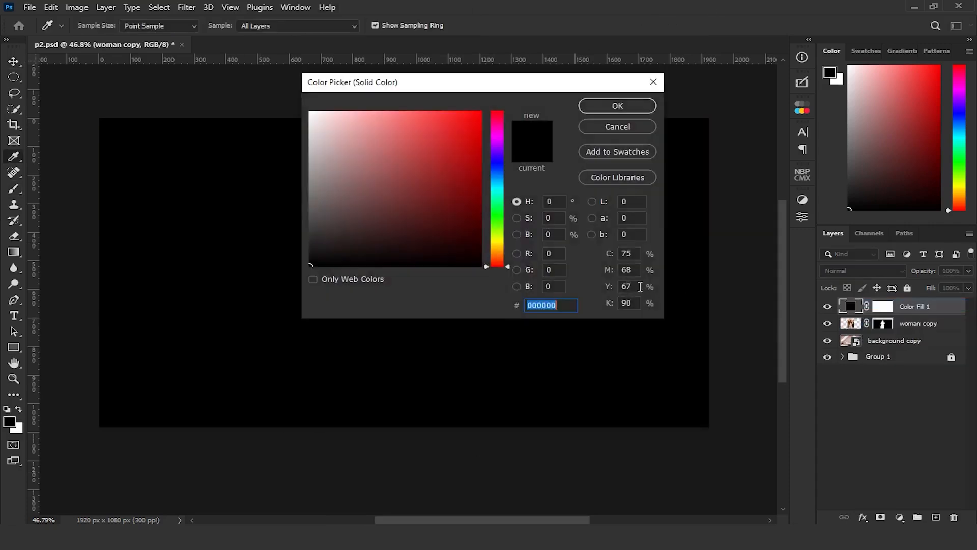
left_click(560, 234)
type("50")
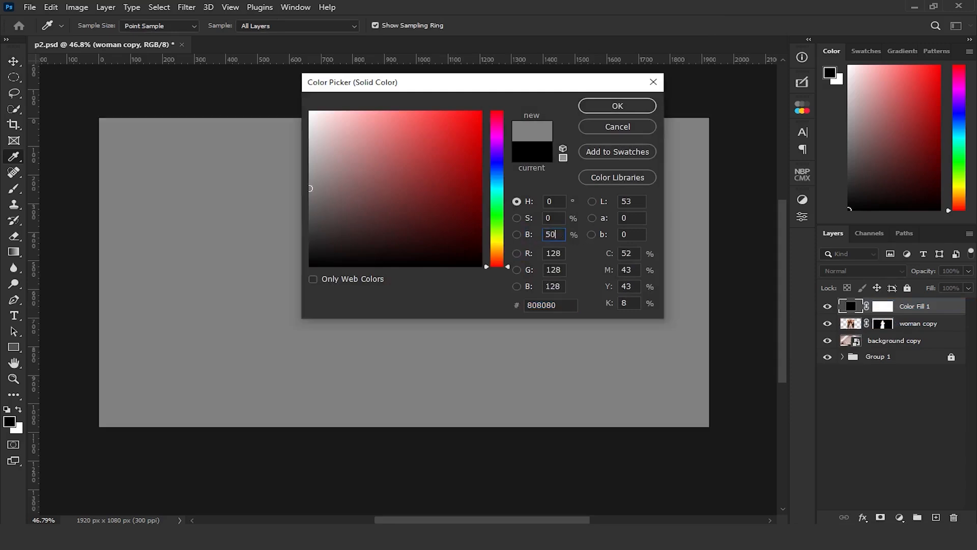
key("Return")
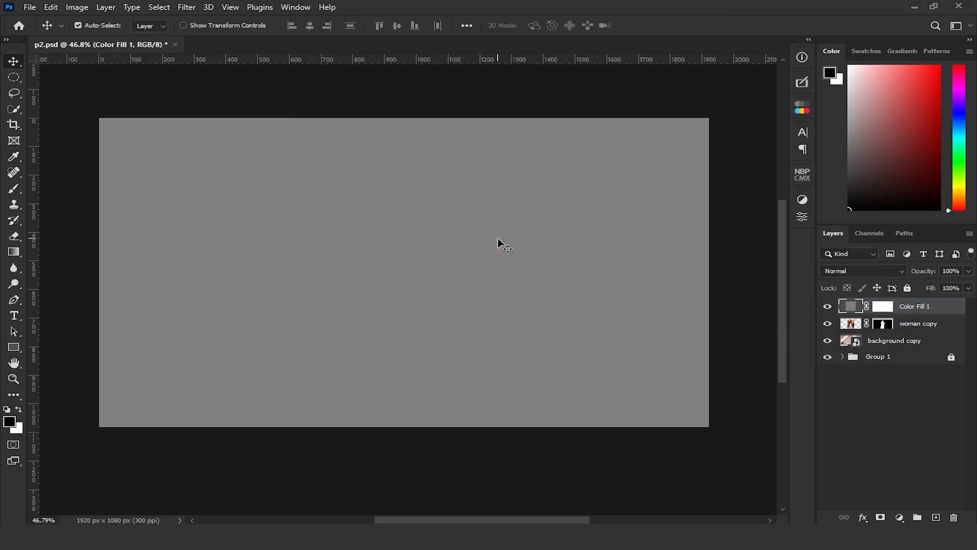
left_click(848, 272)
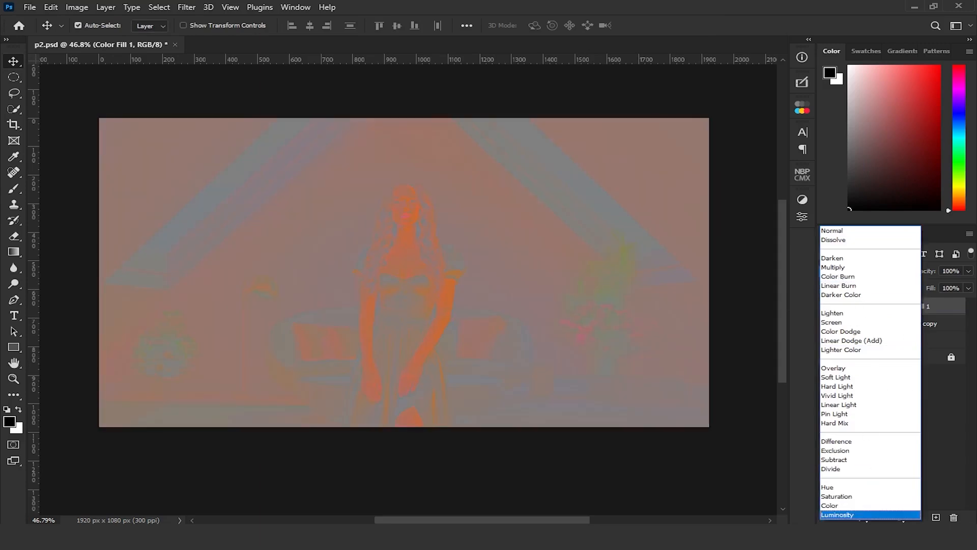
left_click(860, 515)
Add a Selective Color adjustment layer directly above the woman copy layer and clip it to that layer
left_click(899, 324)
left_click(899, 518)
left_click(903, 504)
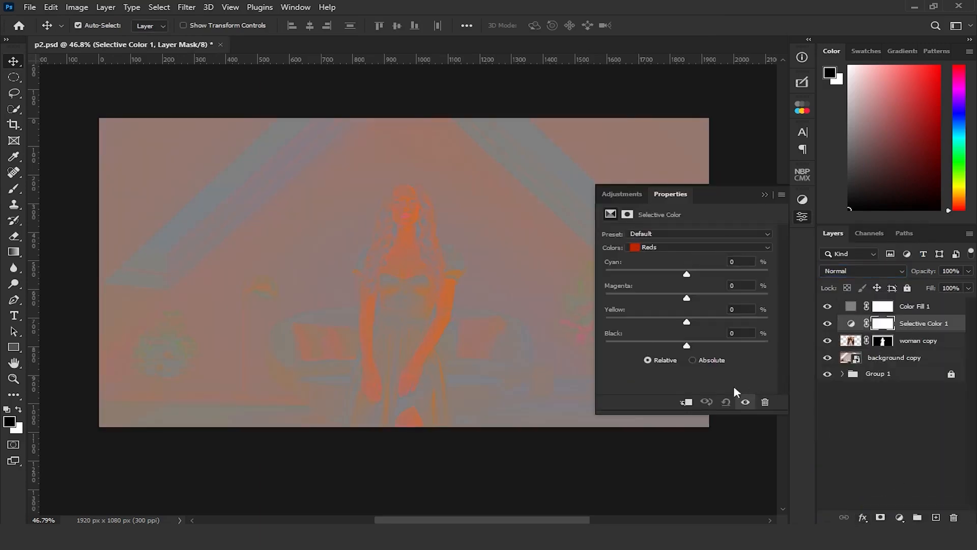
left_click(687, 402)
Set the Reds in Selective Color to Cyan +25, Magenta -25, Yellow -25 and Black -54
left_click(727, 261)
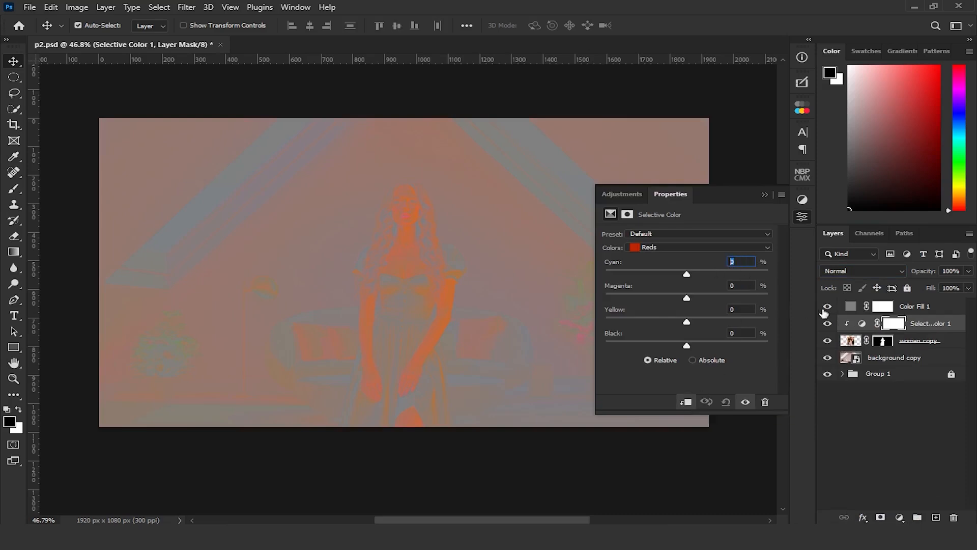
left_click(862, 324)
left_click(738, 261)
type("25")
key("Tab")
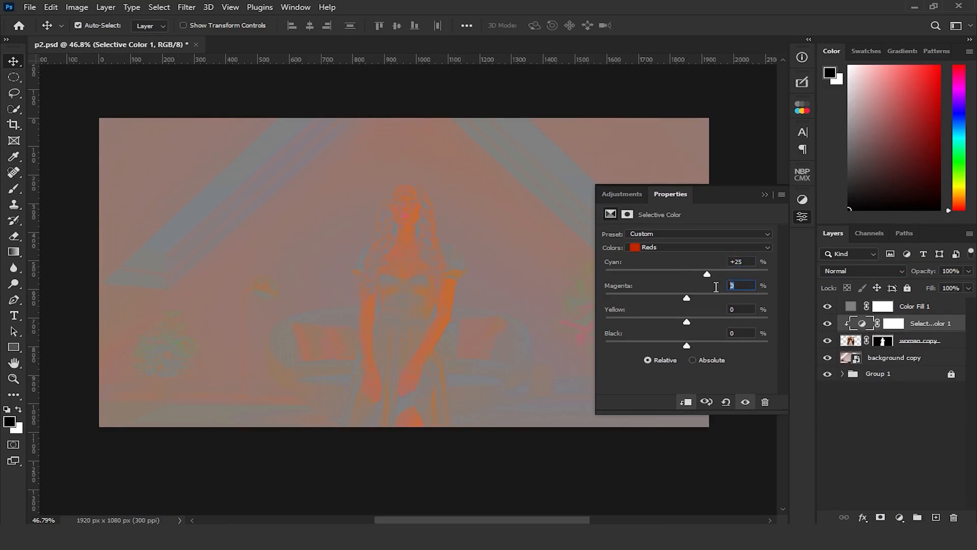
type("-25-25")
left_click(735, 331)
type("-54")
Set the Yellows in Selective Color to Cyan +47, Magenta -42 and Yellow -71, and collapse the adjustment settings
left_click(684, 247)
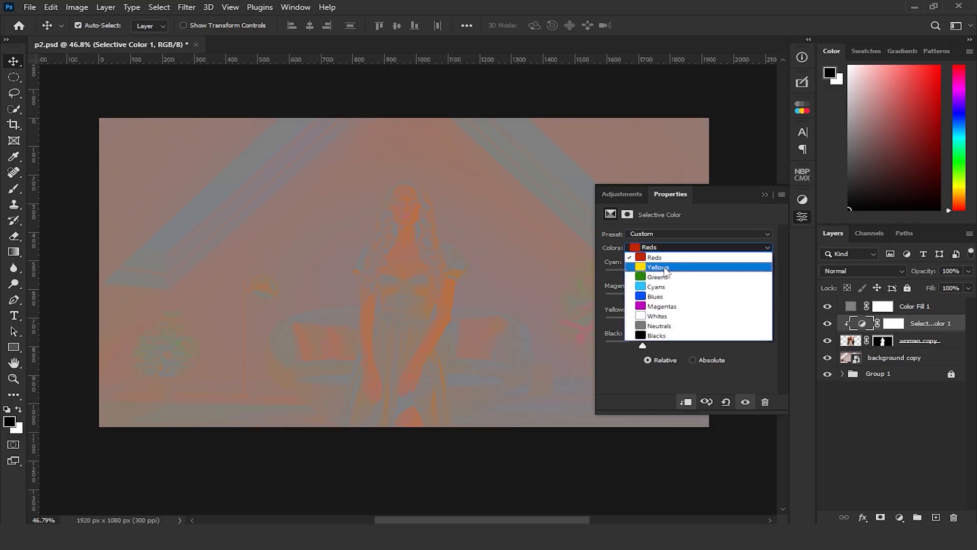
left_click(707, 270)
double_click(729, 263)
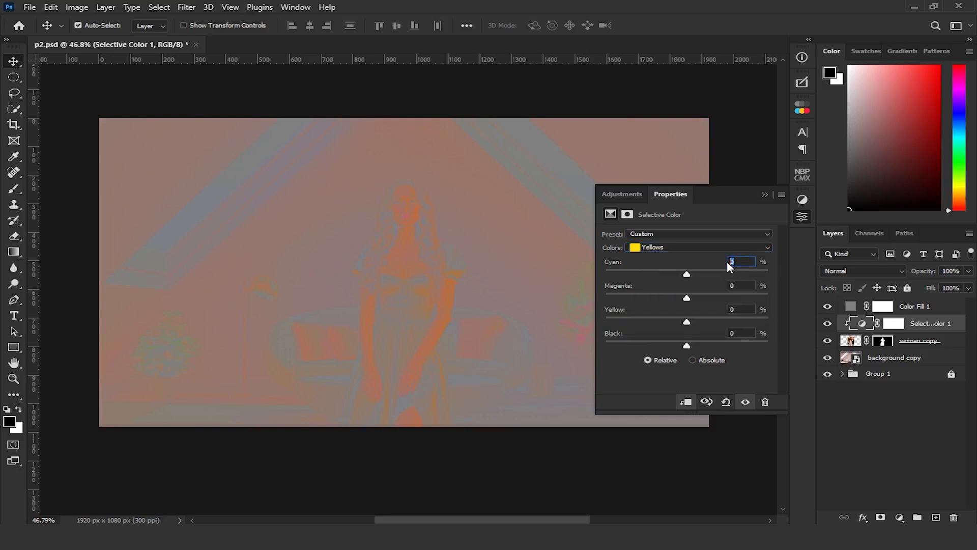
type("47")
double_click(726, 286)
type("-42")
left_click(726, 309)
type("-71")
left_click(765, 195)
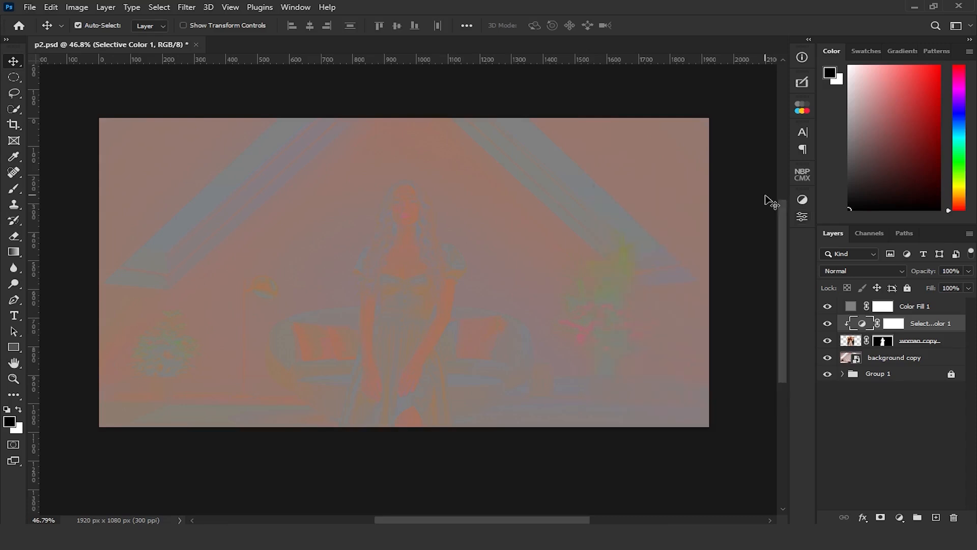
Compare the woman's tones with and without the Selective Color adjustment under the grey luminosity fill
scroll(513, 262, "up", 2)
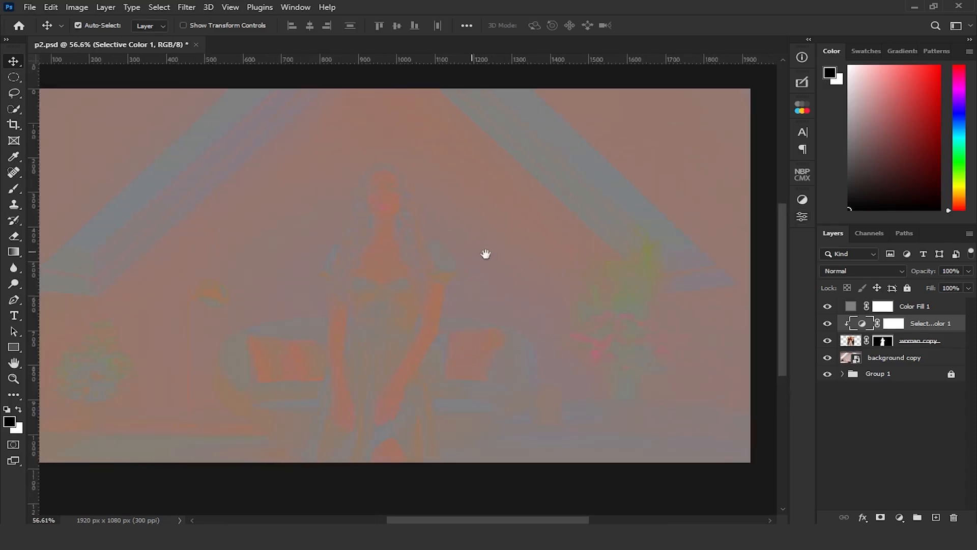
left_click_drag(472, 253, 517, 251)
left_click(828, 323)
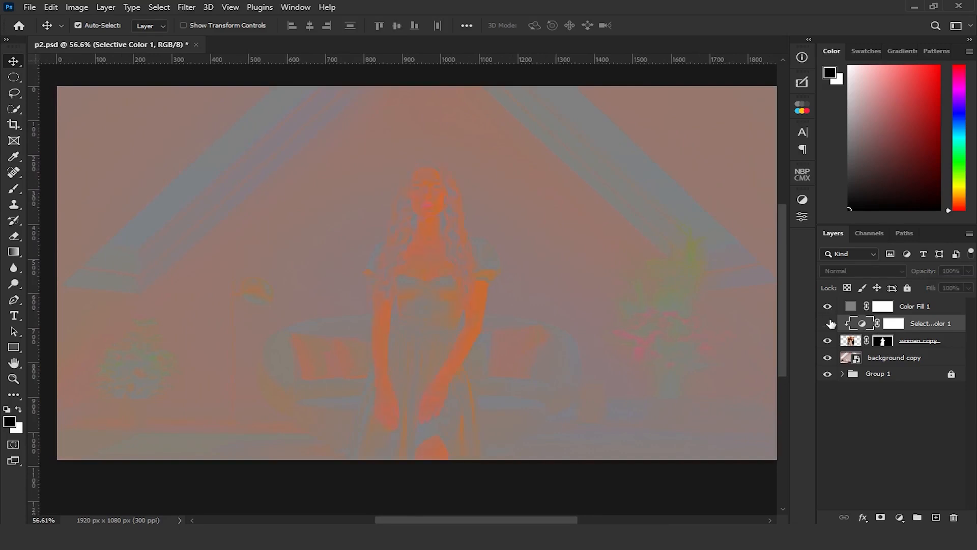
left_click(828, 324)
left_click(828, 324)
left_click(829, 325)
left_click(829, 326)
left_click(829, 325)
Compare the Selective Color correction in full color with the grey fill layer hidden, and delete that fill layer
left_click(827, 306)
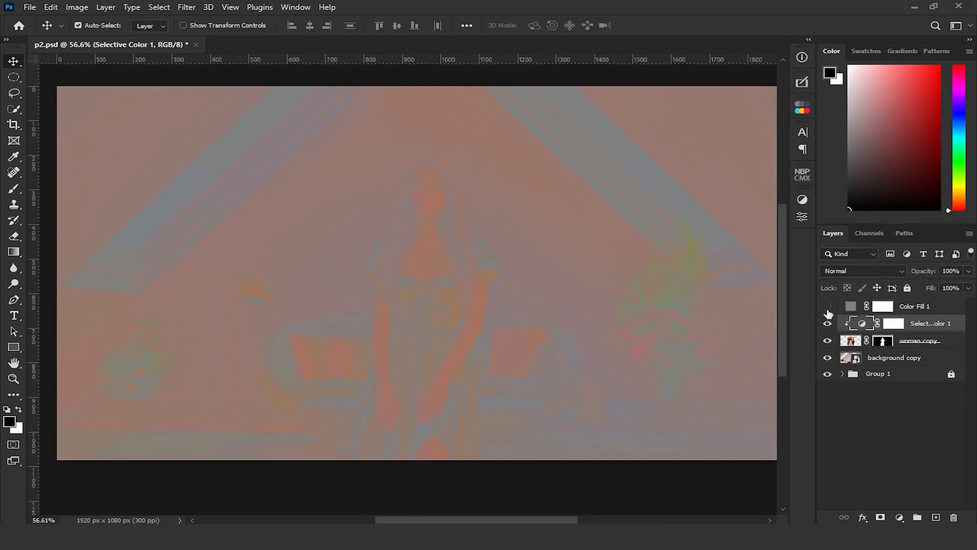
left_click(827, 325)
left_click(827, 325)
left_click(827, 325)
left_click(827, 324)
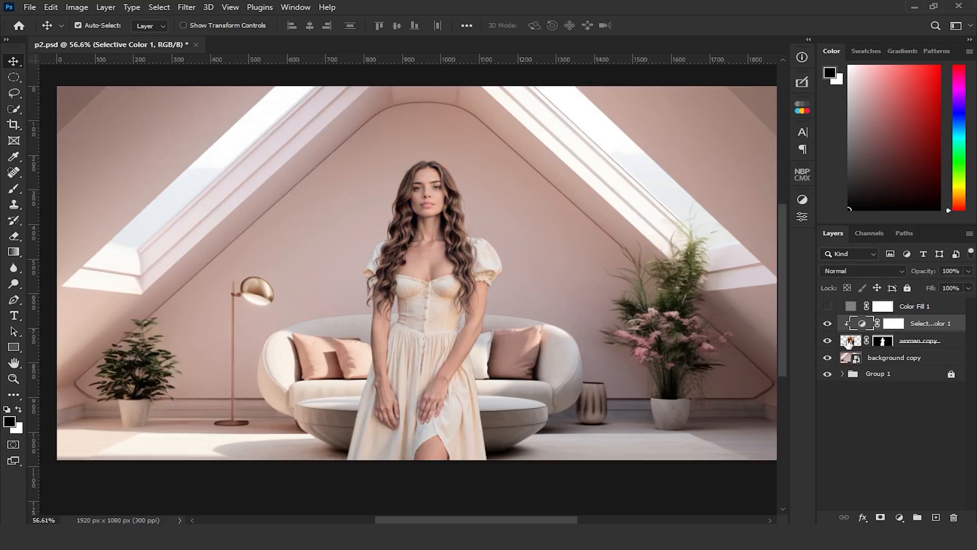
left_click(927, 313)
key("Delete")
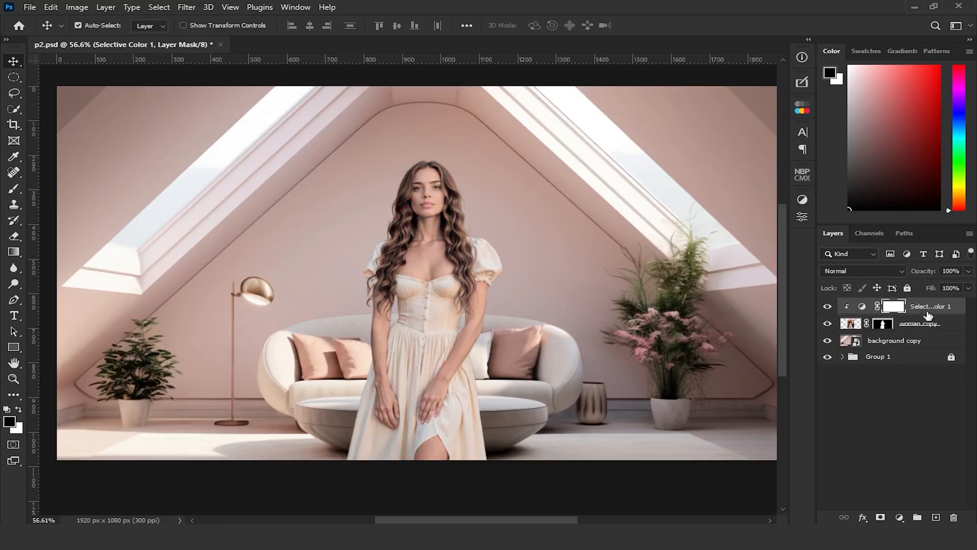
Start a Tilt-Shift blur on the background copy layer and rotate its focus band to vertical
left_click(913, 342)
left_click(186, 8)
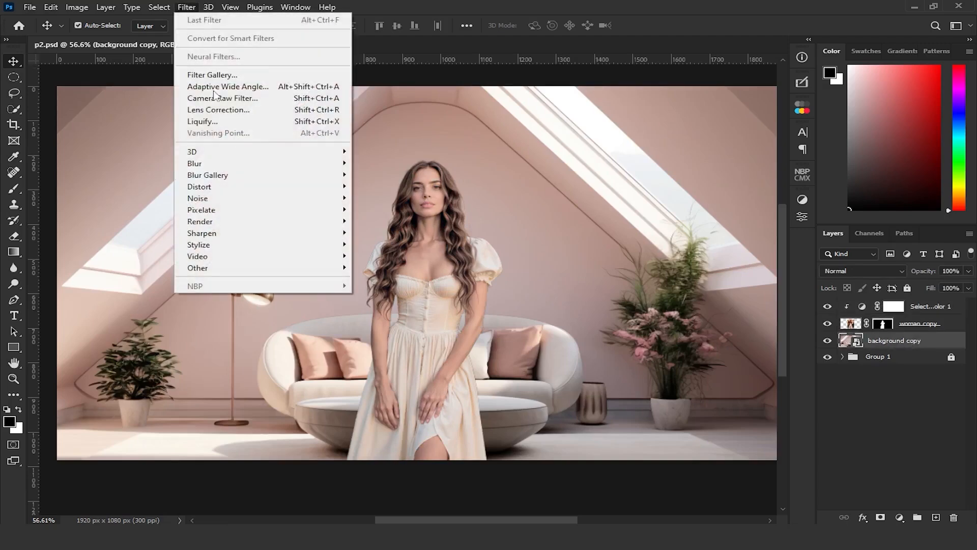
mouse_move(326, 175)
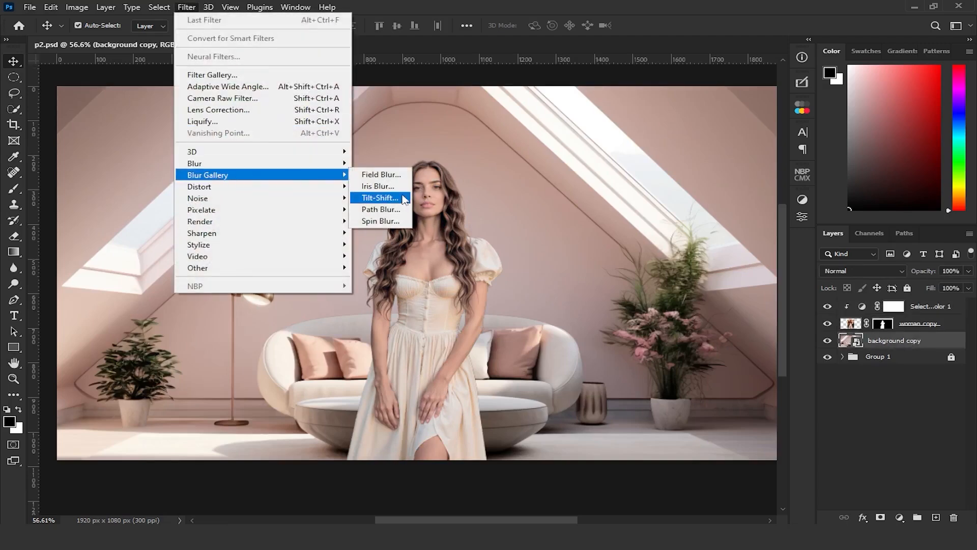
left_click(382, 198)
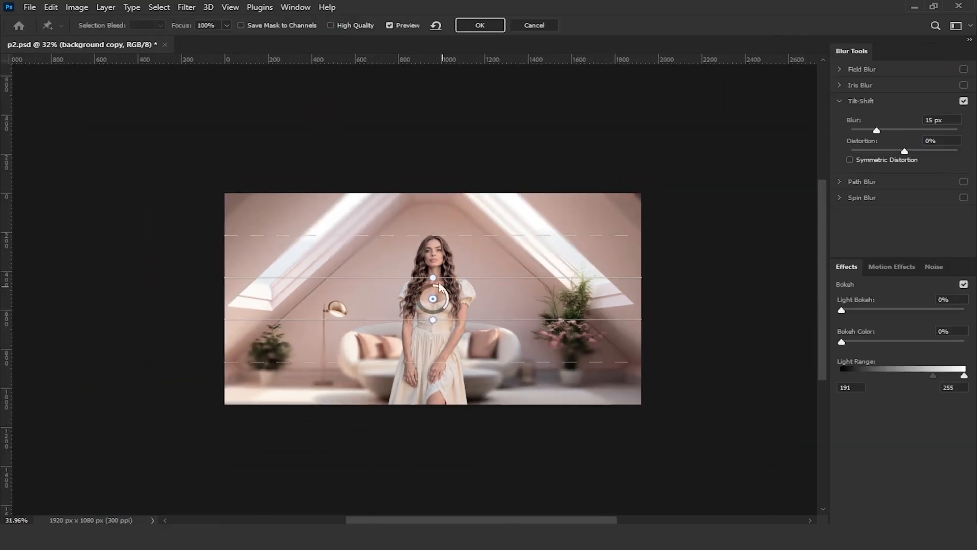
left_click_drag(431, 272, 443, 323)
Widen the blur transition lines beyond both sides of the image, set the blur to 20 px, and apply the filter
left_click_drag(385, 315, 115, 315)
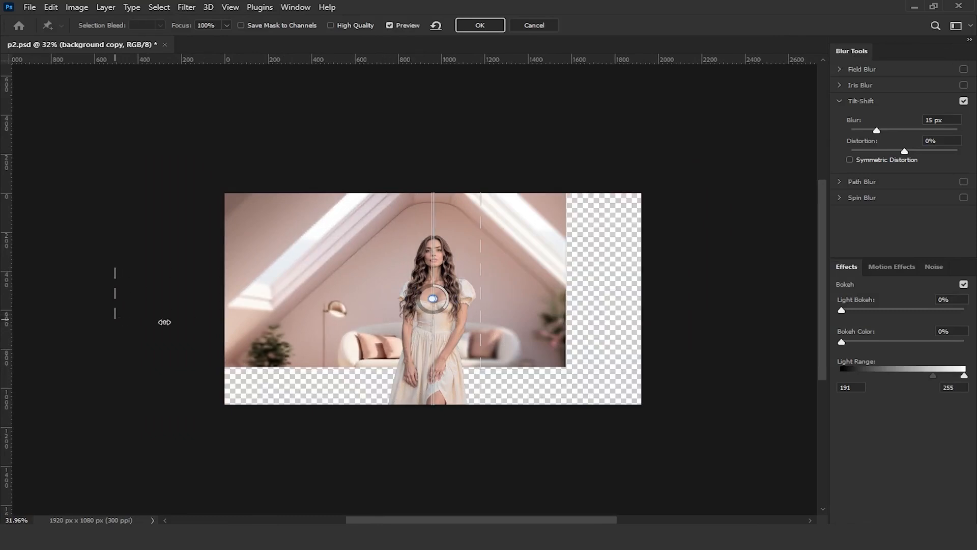
left_click_drag(480, 317, 739, 350)
type("20")
left_click(479, 28)
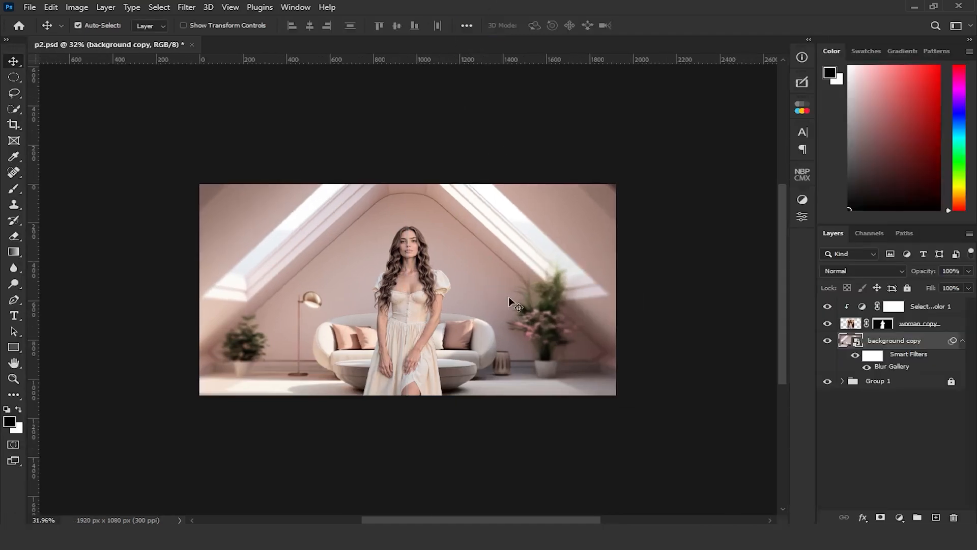
key("ctrl+0")
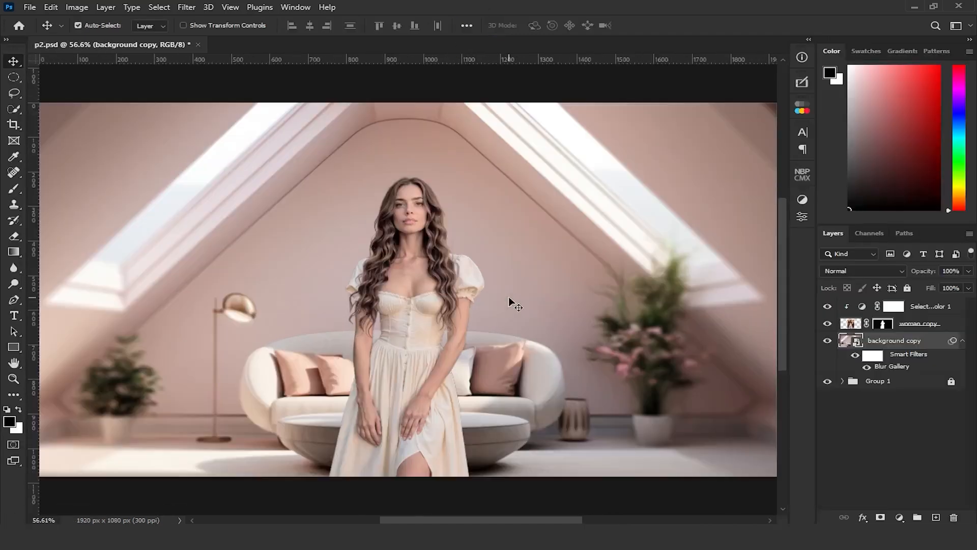
Group the Selective Color, woman copy and background copy layers together
left_click(929, 312, "shift")
left_click(919, 517)
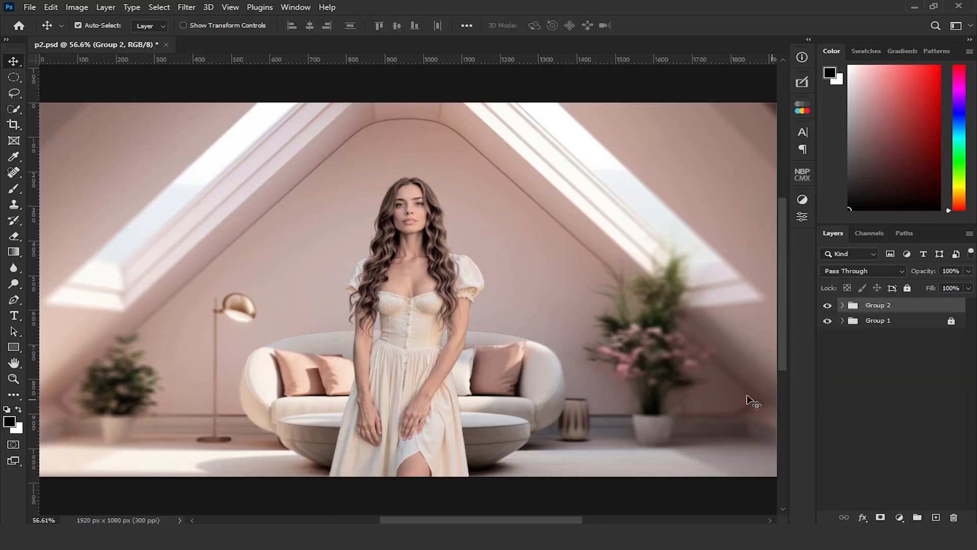
scroll(388, 357, "down", 1)
scroll(362, 359, "up", 1)
scroll(362, 360, "down", 1)
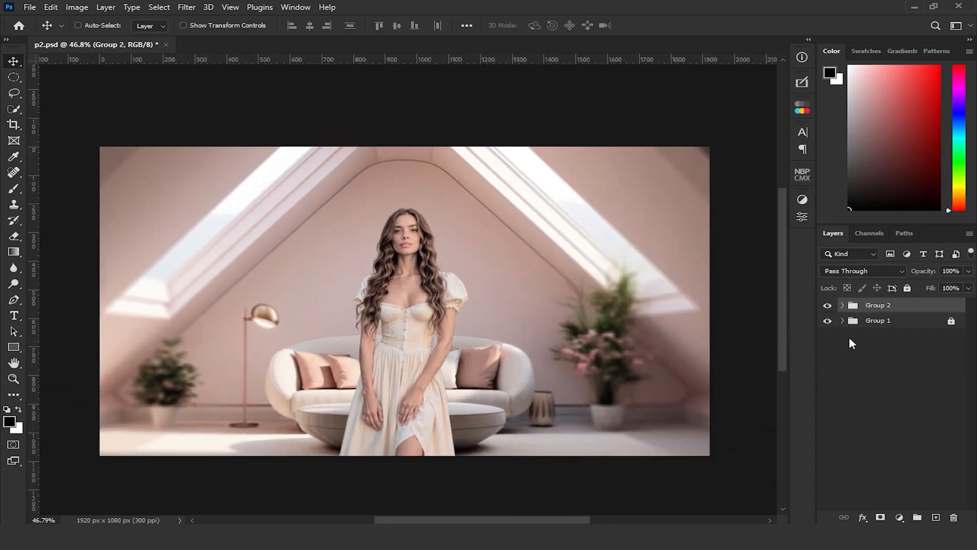
Stamp all visible layers into a new merged layer on top, and hide and lock Group 2
key("ctrl+shift+alt+e")
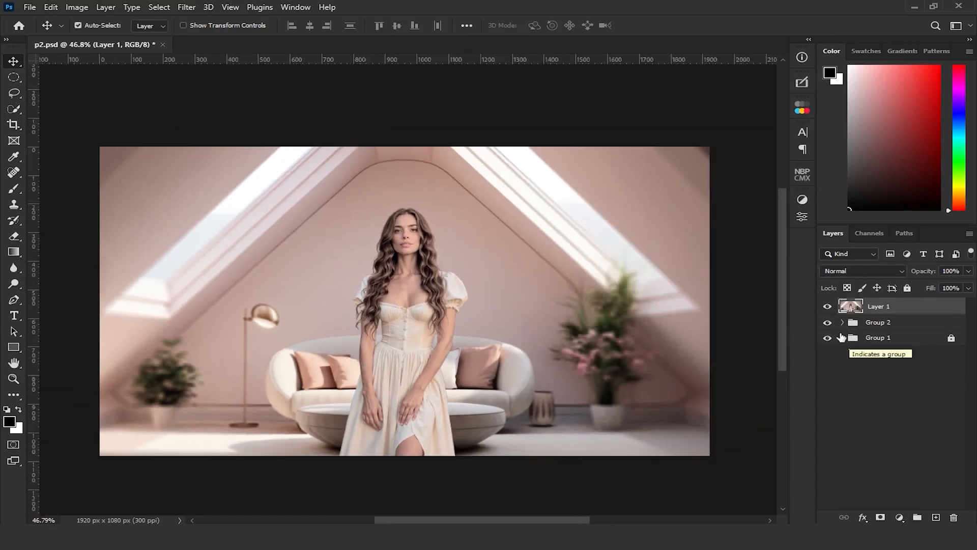
left_click(828, 322)
left_click(878, 324)
left_click(907, 287)
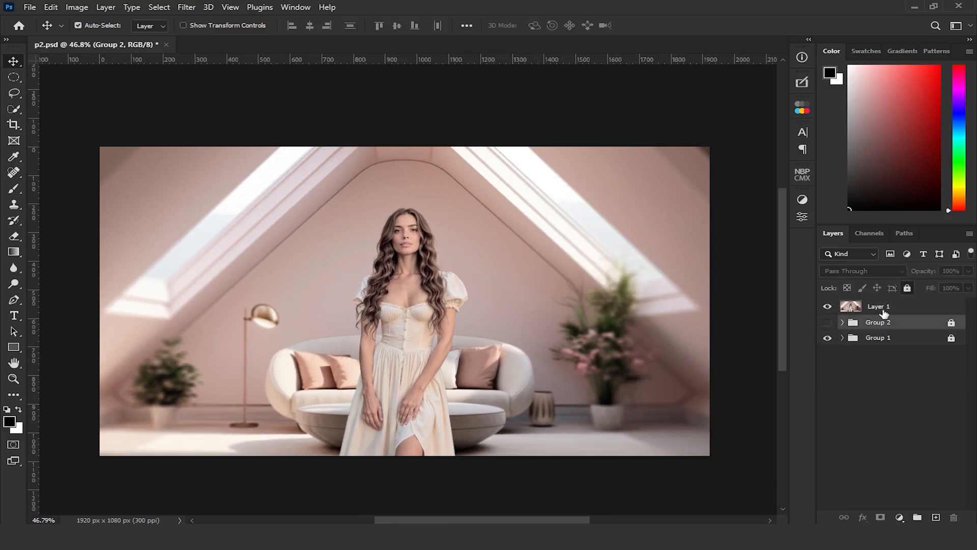
Convert the merged Layer 1 for Smart Filters and open the Camera Raw Filter on it
left_click(875, 309)
left_click(192, 7)
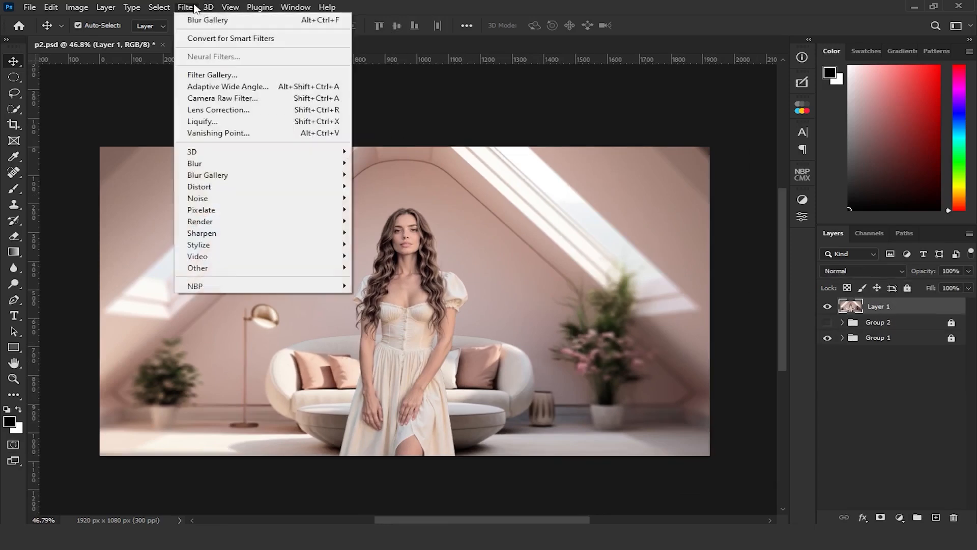
left_click(203, 39)
left_click(192, 8)
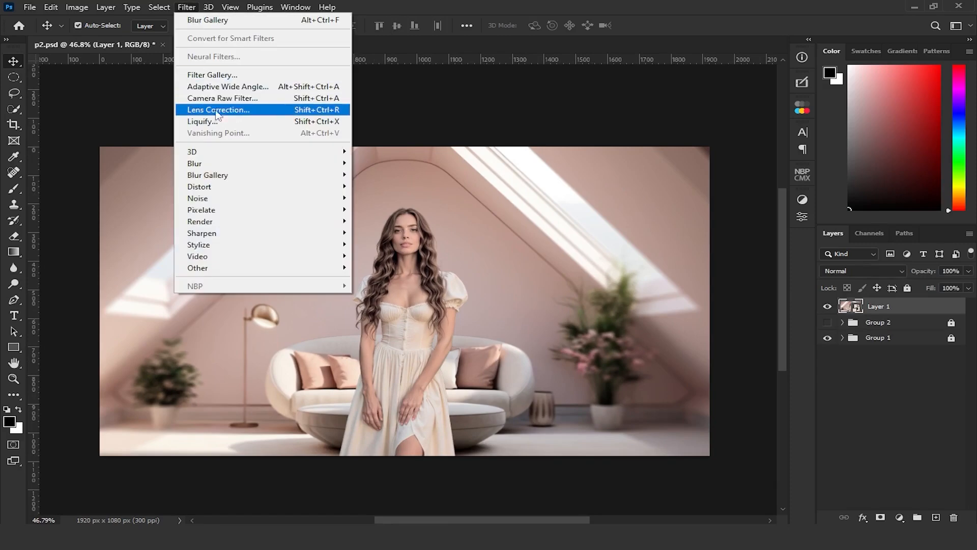
left_click(227, 98)
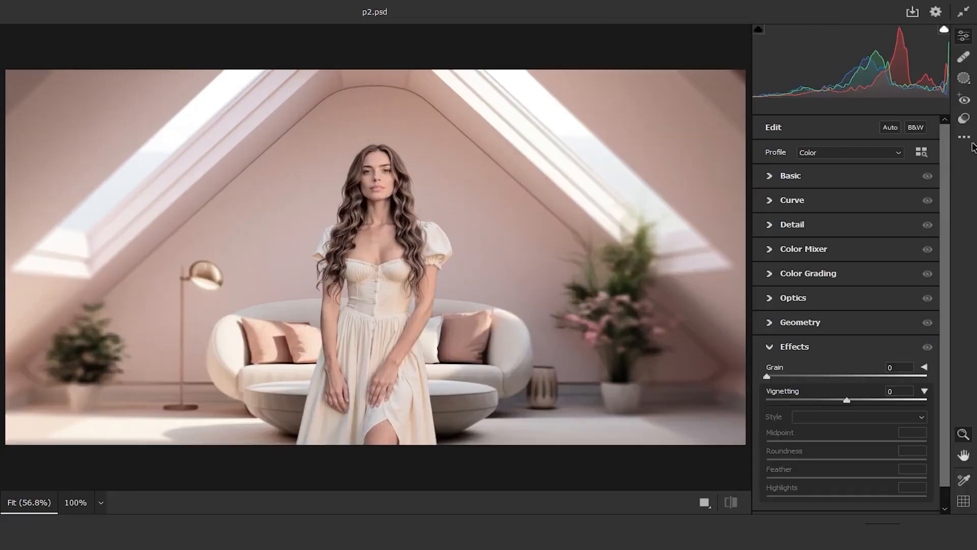
Apply the CN15 preset from the Style: Cinematic II presets to the image
left_click(964, 119)
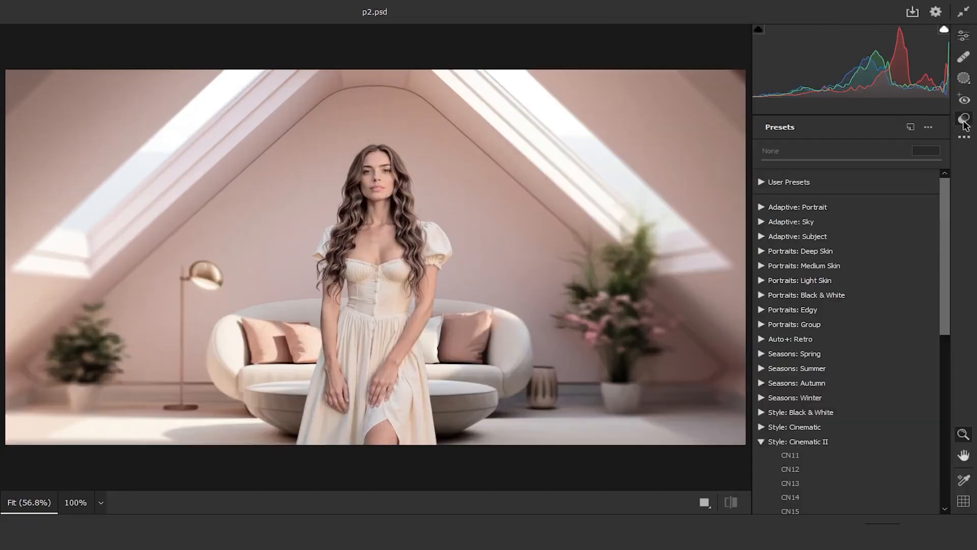
scroll(877, 222, "down", 3)
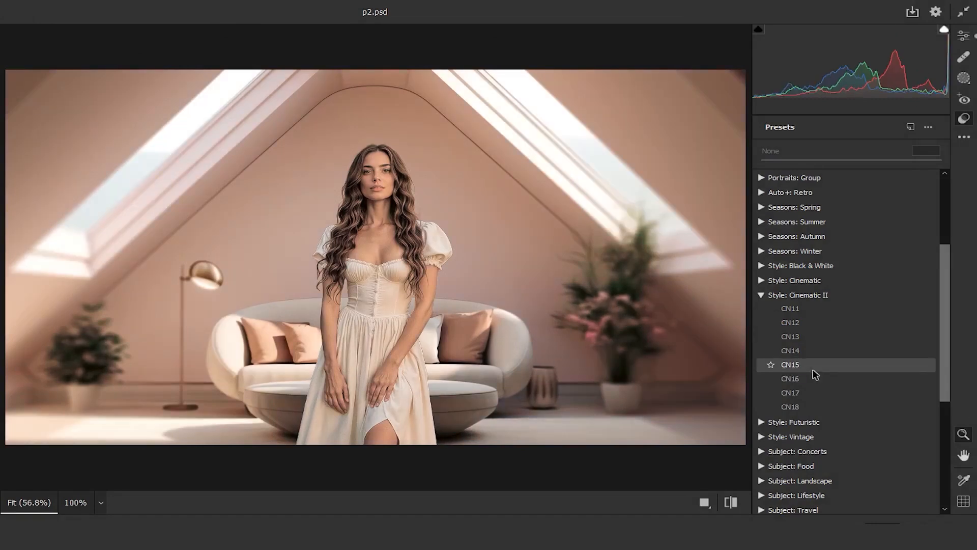
left_click(813, 371)
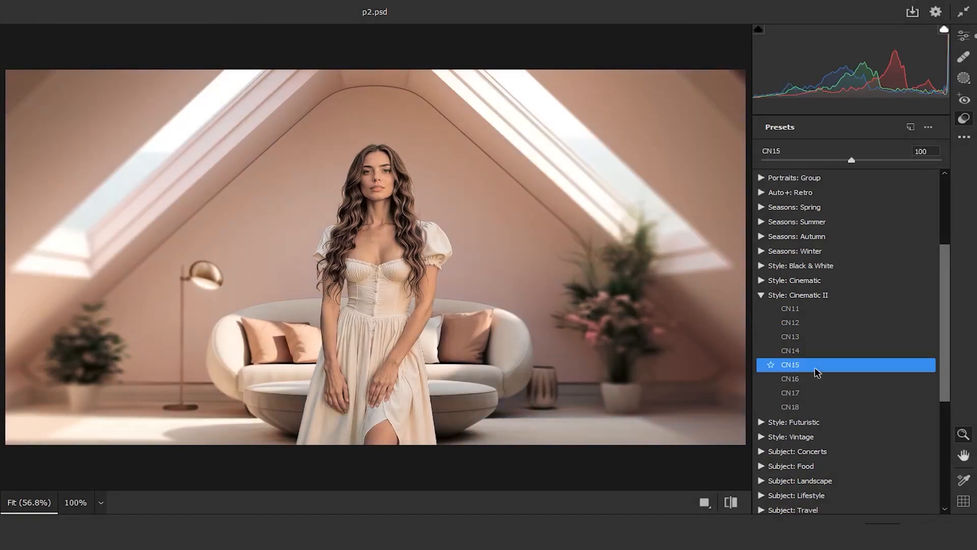
Set Texture to +6 and Clarity to +3 in the Basic adjustments
left_click(964, 36)
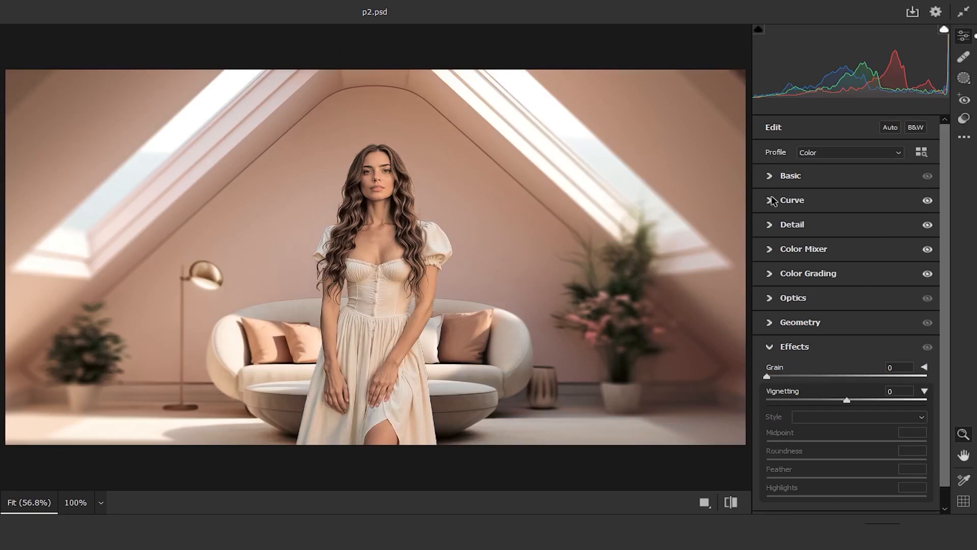
left_click(778, 177)
left_click(916, 386)
type("6")
key("Tab")
type("3")
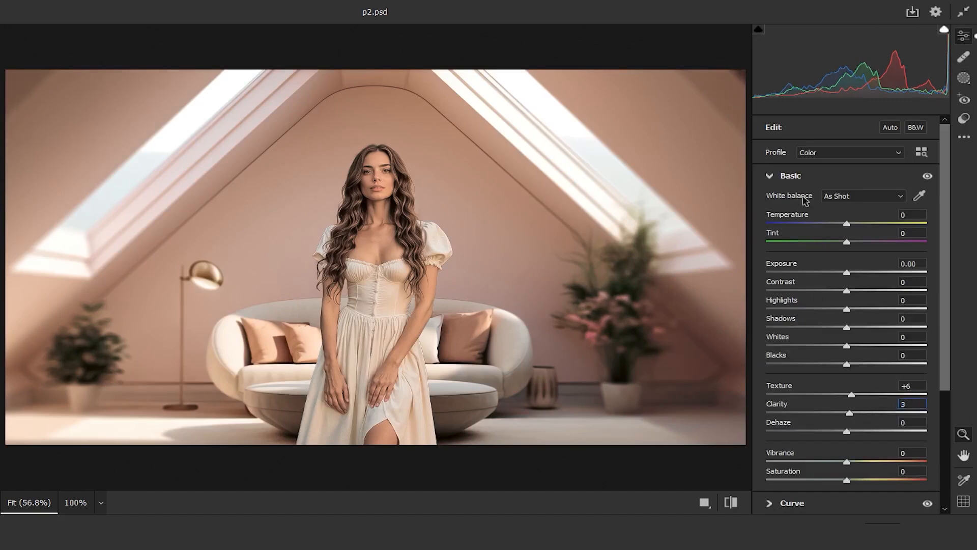
left_click(784, 175)
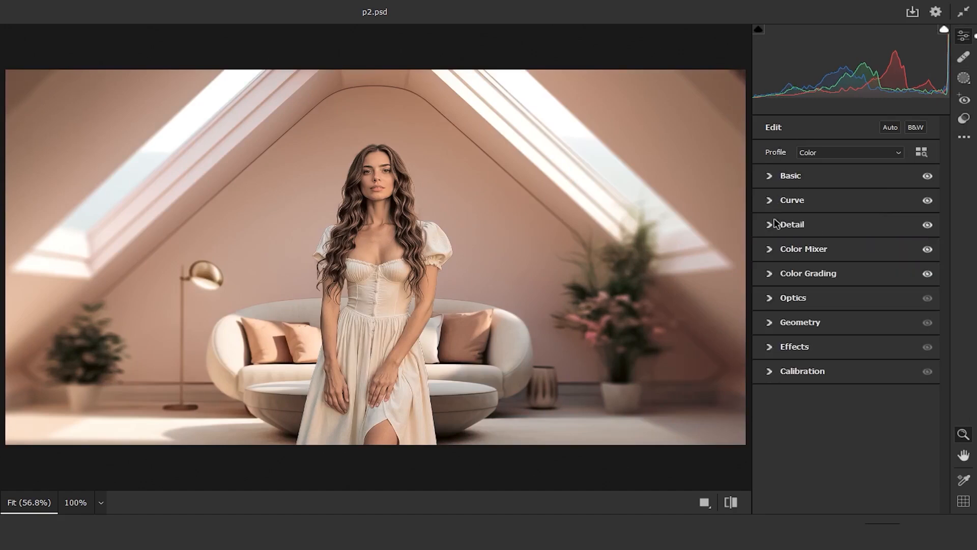
Set Grain to 5 and Vignetting to -24 in the Effects adjustments
left_click(775, 348)
left_click(894, 390)
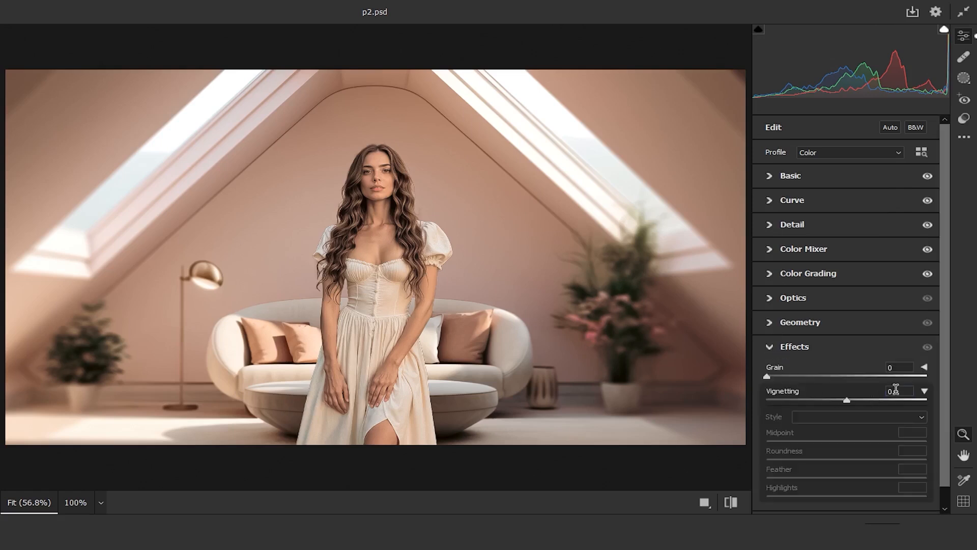
type("-18")
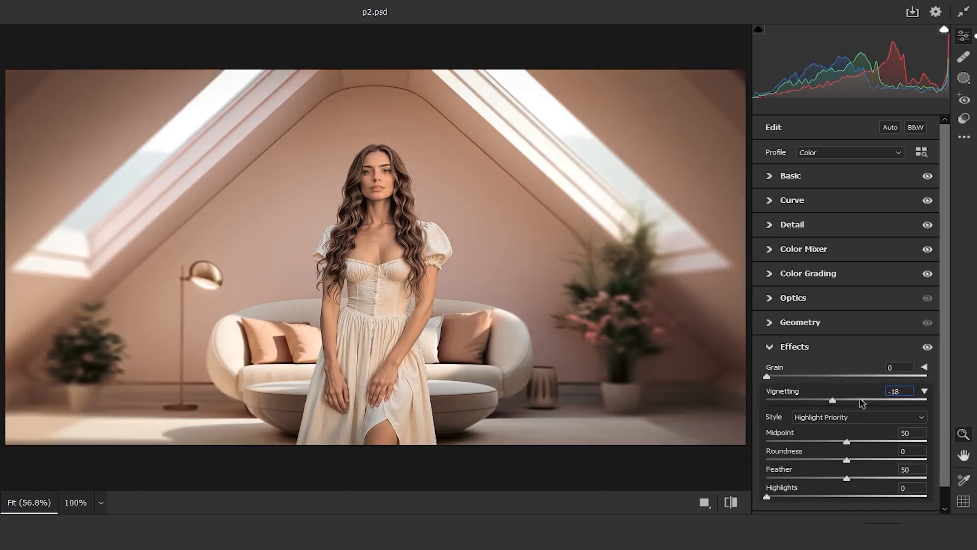
key("shift+Tab")
type("5")
mouse_move(832, 399)
left_mouse_down()
mouse_move(822, 399)
mouse_move(831, 402)
left_mouse_up()
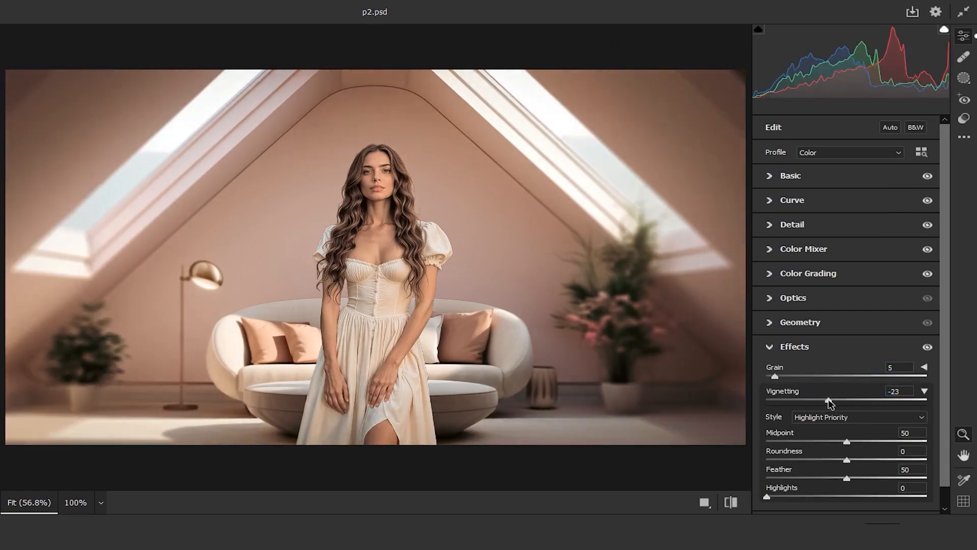
left_click(898, 391)
left_click_drag(815, 397, 813, 397)
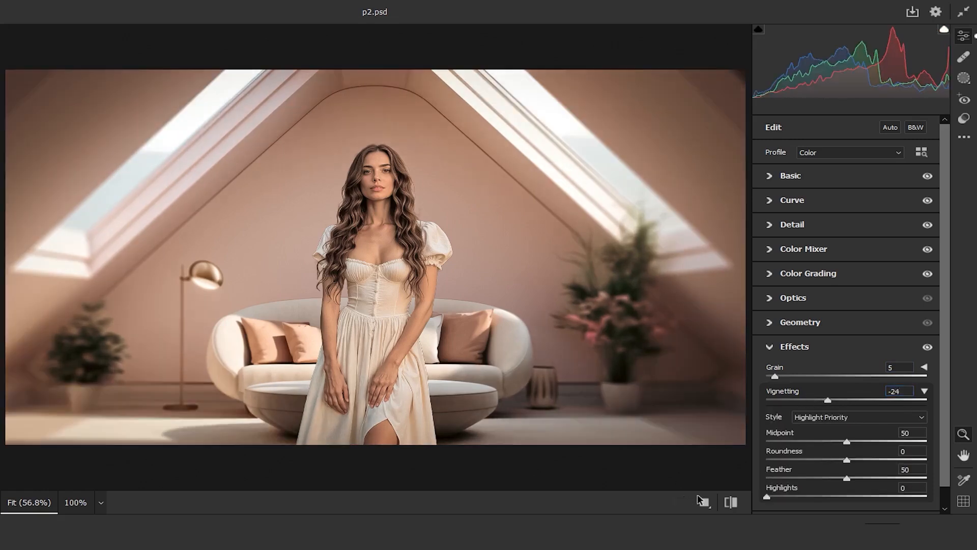
Compare the graded image with its default settings and apply the Camera Raw Filter
left_click(731, 502)
left_click(730, 502)
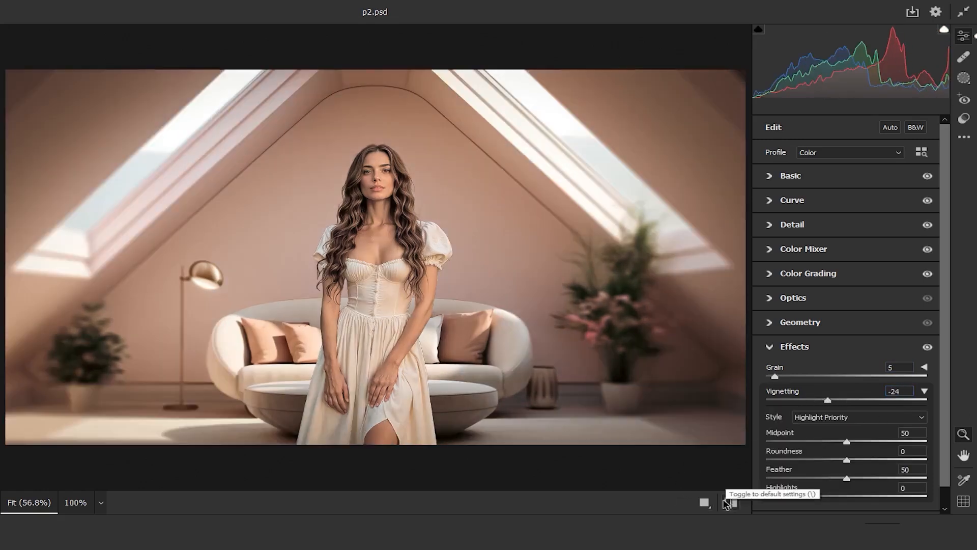
left_click(888, 524)
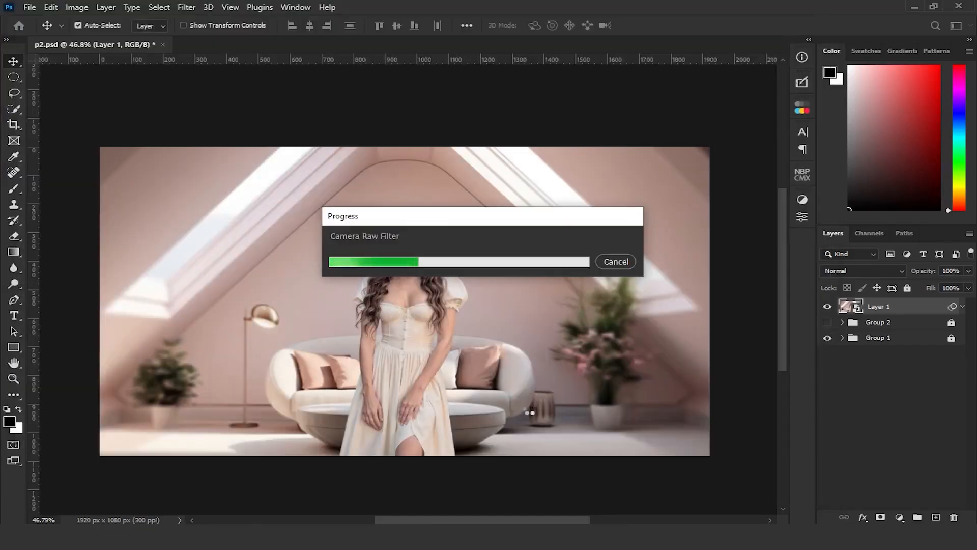
Add a Color Lookup adjustment layer above Layer 1 with the EdgyAmber.3DL LUT and set its blend mode to Luminosity
scroll(532, 414, "up", 2)
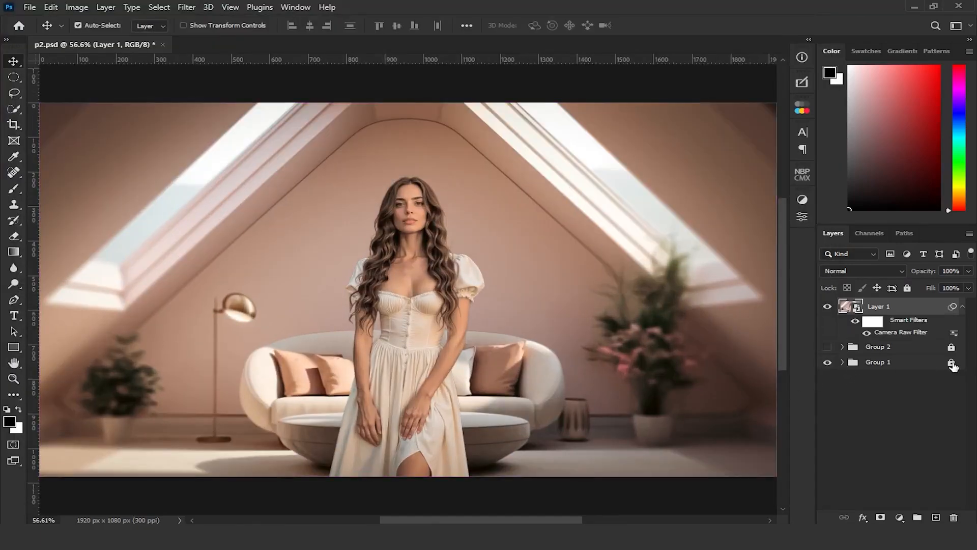
left_click(900, 517)
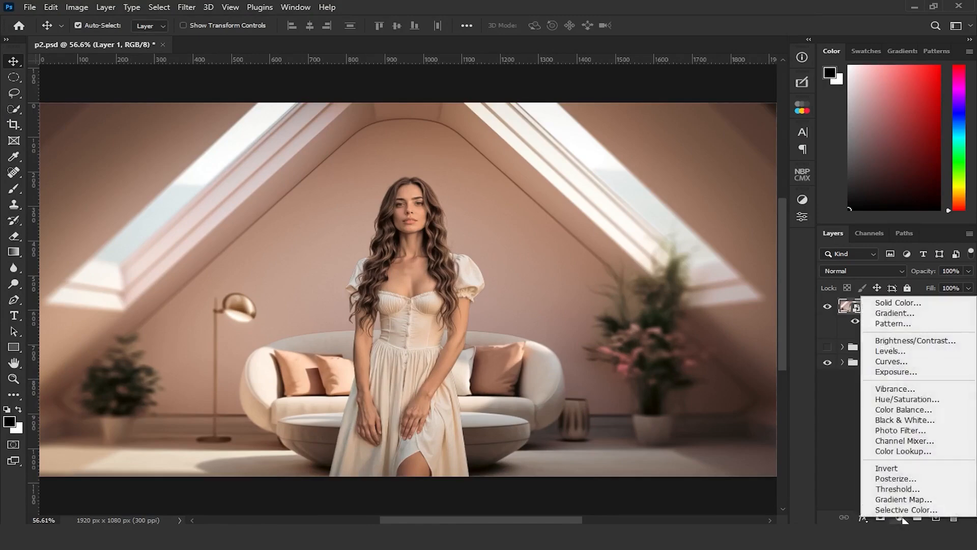
left_click(927, 450)
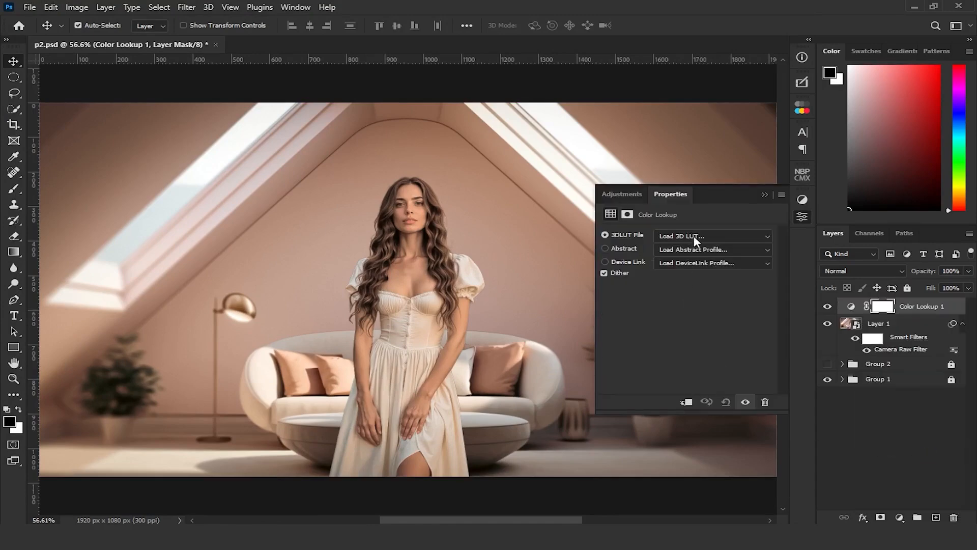
left_click(696, 238)
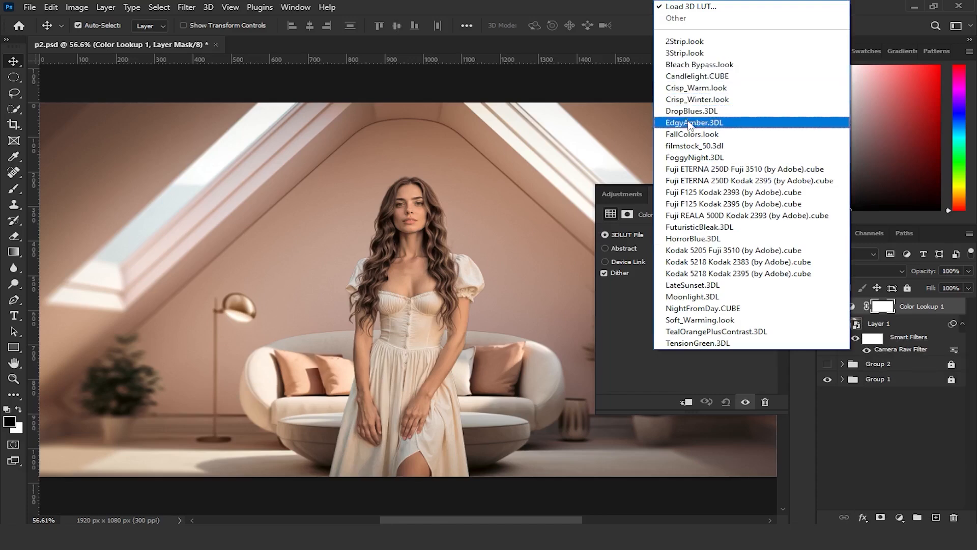
left_click(690, 123)
left_click(781, 186)
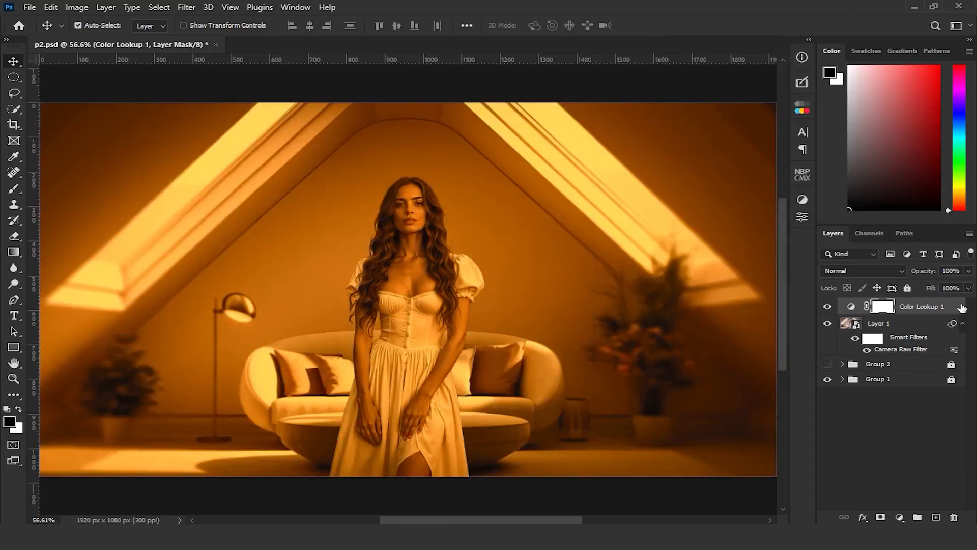
left_click(864, 270)
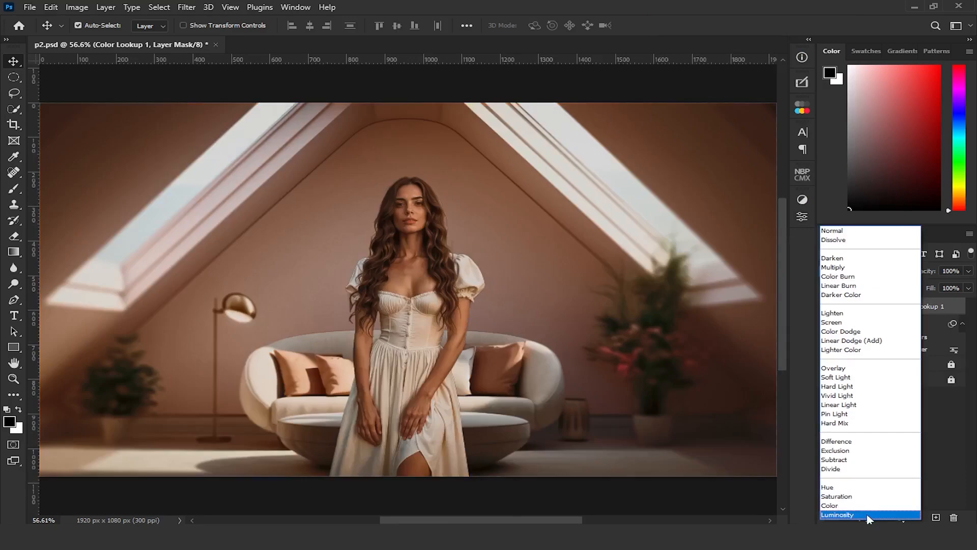
left_click(868, 515)
Split the Color Lookup layer's Gray Blend If sliders for the underlying layer, with the dark slider at 101 / 255 and the light slider starting at 0
double_click(957, 311)
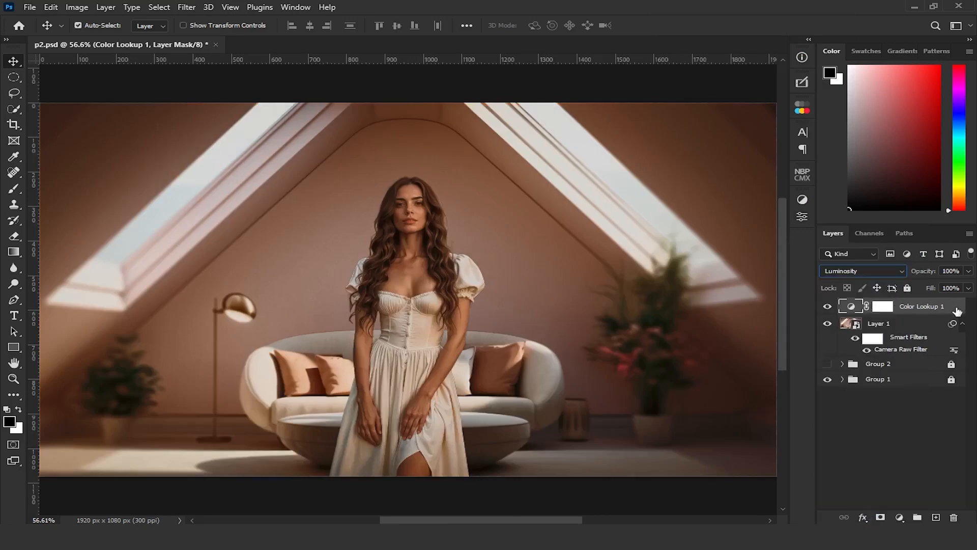
left_click_drag(499, 520, 536, 519)
left_click_drag(632, 419, 694, 420)
left_click_drag(803, 419, 655, 418)
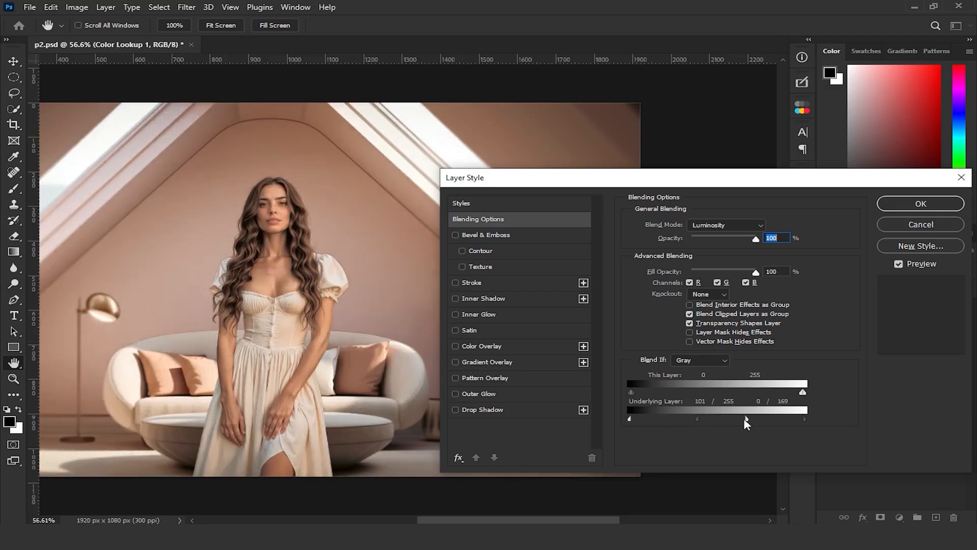
left_click_drag(749, 424, 758, 424)
left_click(929, 205)
left_click_drag(298, 328, 443, 334)
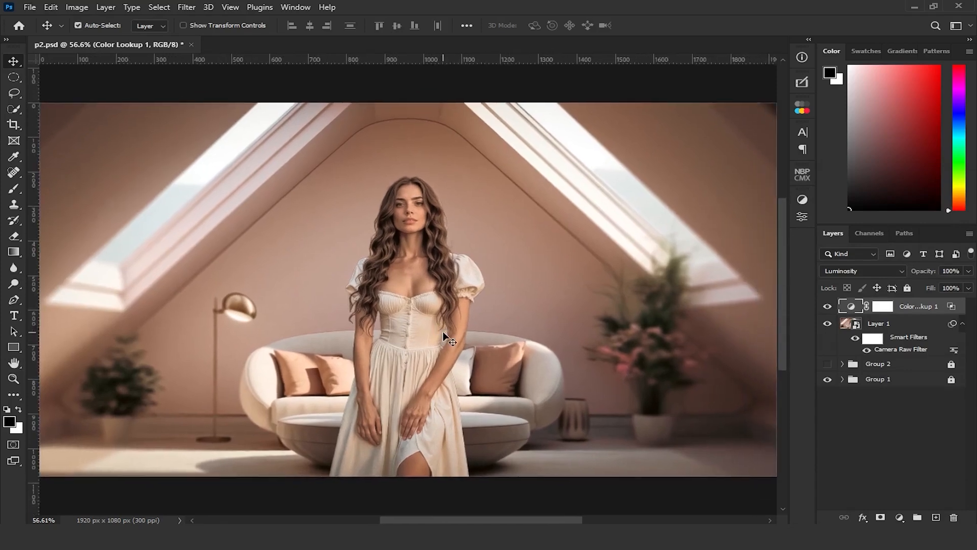
Set the Color Lookup layer's opacity to 86% and compare the image with and without it
left_click(827, 307)
left_click(828, 307)
left_click(968, 271)
mouse_move(967, 285)
left_mouse_down()
mouse_move(899, 285)
mouse_move(956, 295)
left_mouse_up()
left_click(828, 306)
left_click(827, 306)
Group the Color Lookup adjustment layer together with Layer 1
left_click(866, 436)
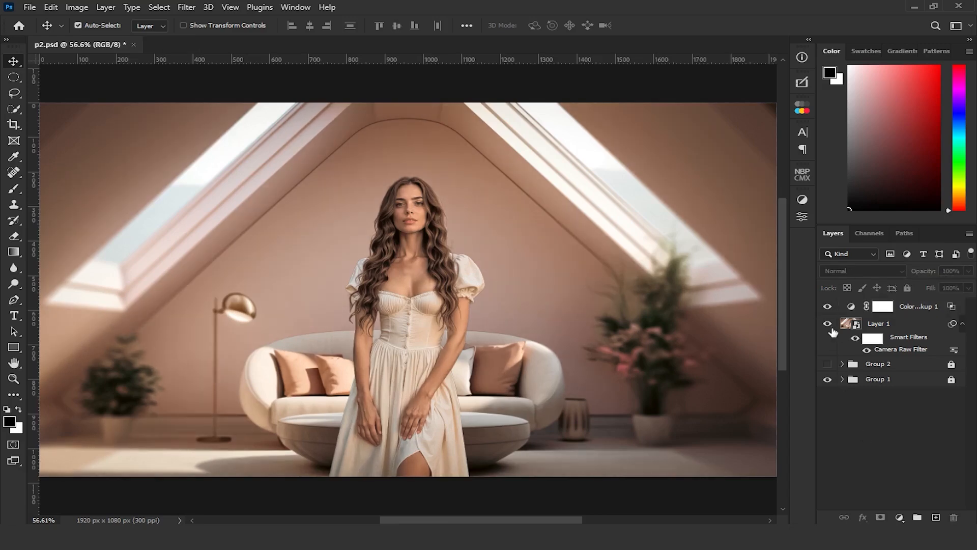
left_click(926, 310)
left_click(894, 327, "shift")
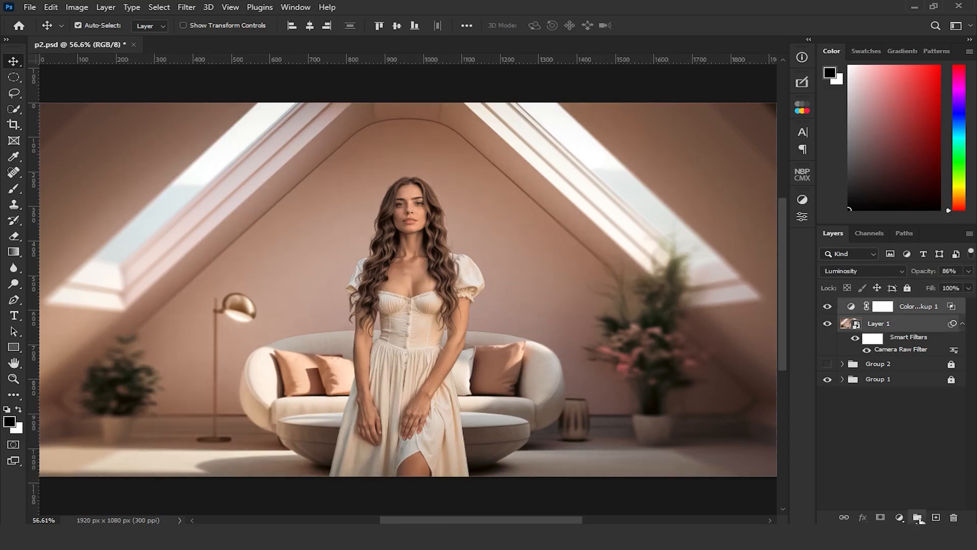
left_click(918, 517)
Unlock Group 1 and check the woman and background layers inside it
left_click(952, 337)
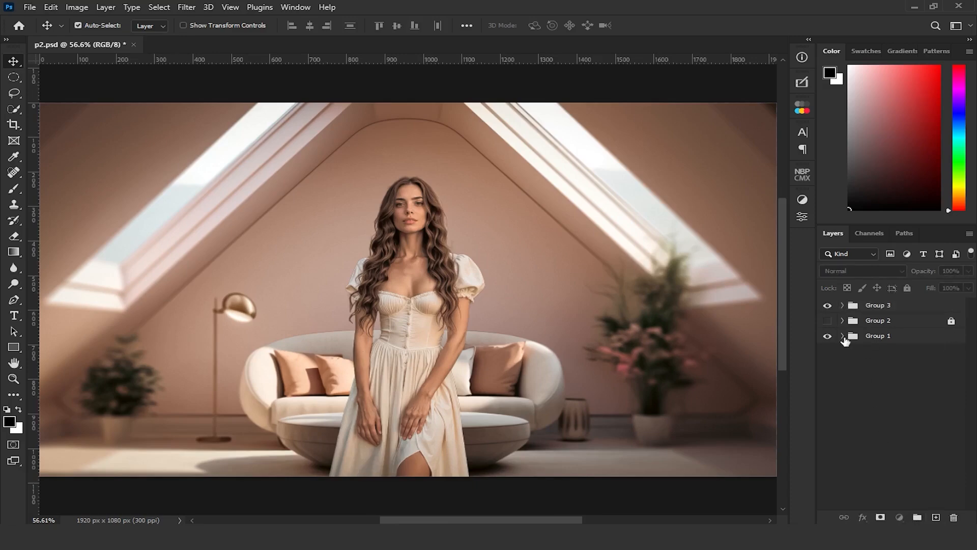
left_click(843, 336)
left_click(828, 370)
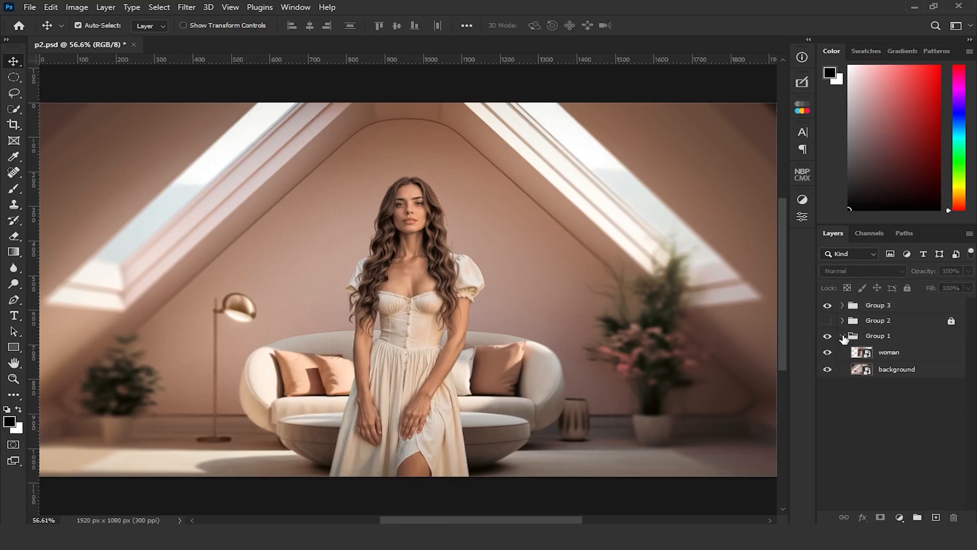
left_click(843, 336)
Compare the original layers with the graded Group 3, and make Group 2 visible in place of Group 1
left_click(828, 305)
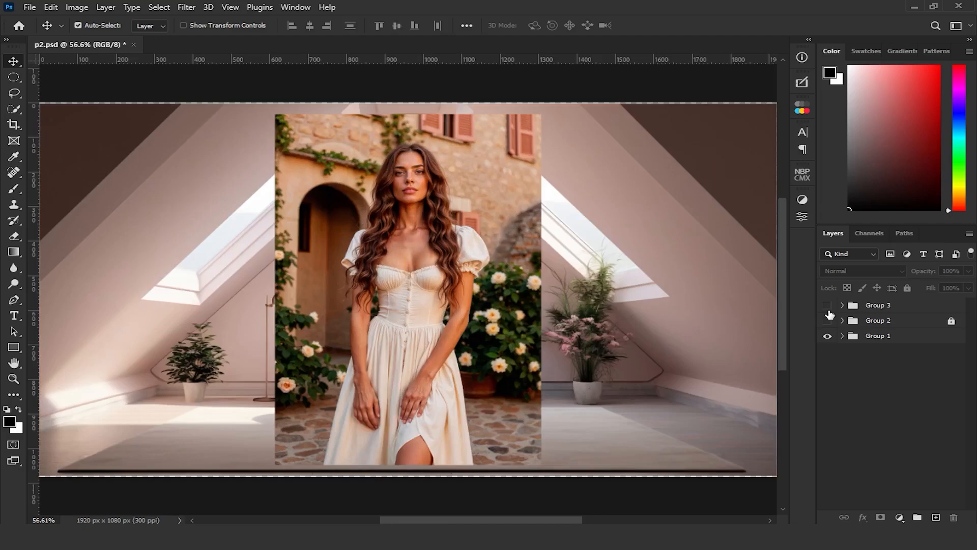
left_click(828, 305)
left_click(827, 337)
left_click(828, 320)
Unlock Group 2 and its layers, leaving the group collapsed
left_click(842, 321)
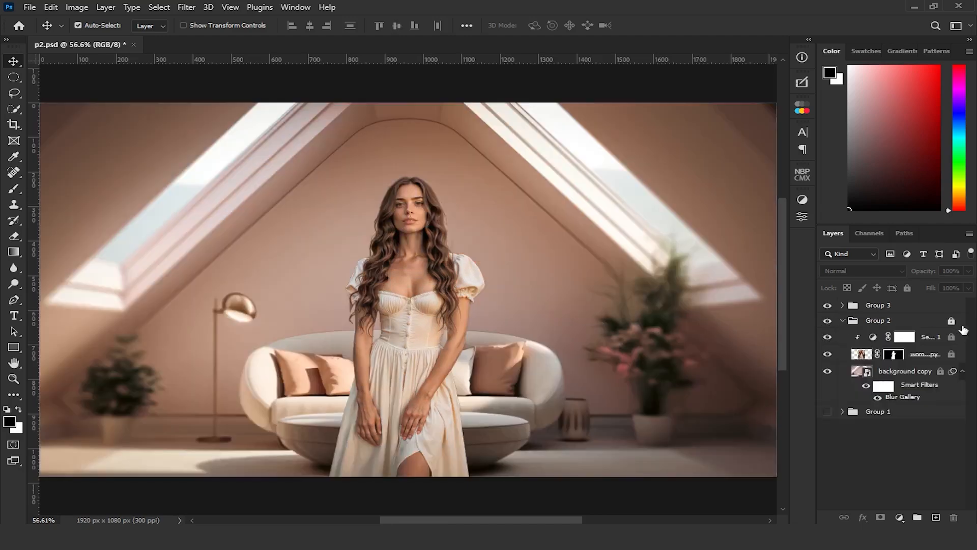
left_click(959, 326)
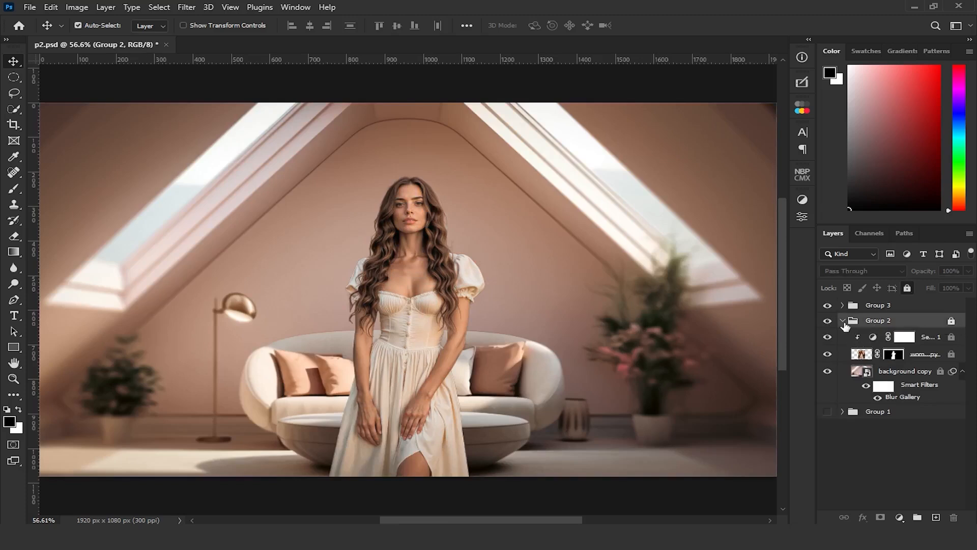
key("ctrl+slash")
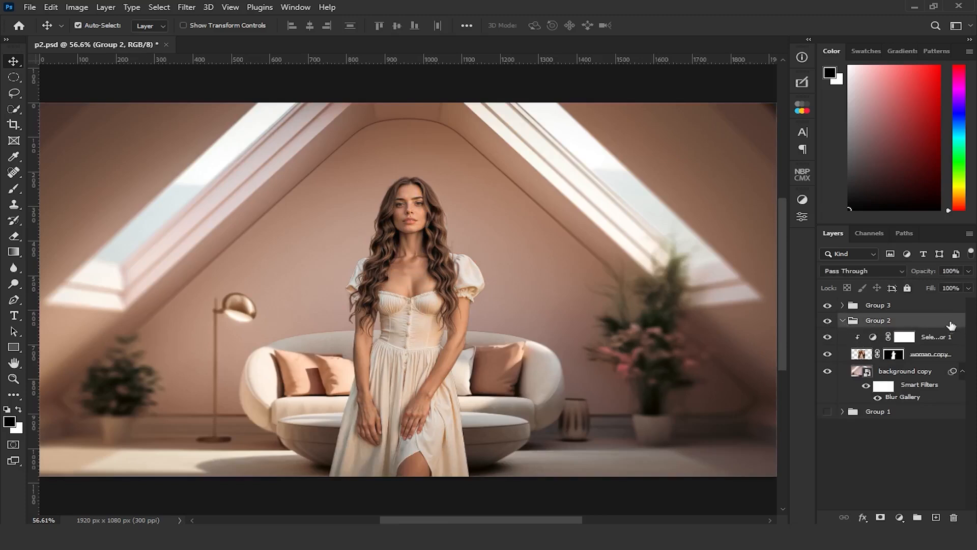
left_click(842, 321)
Compare the composite with and without the Group 3 color grade
left_click(828, 306)
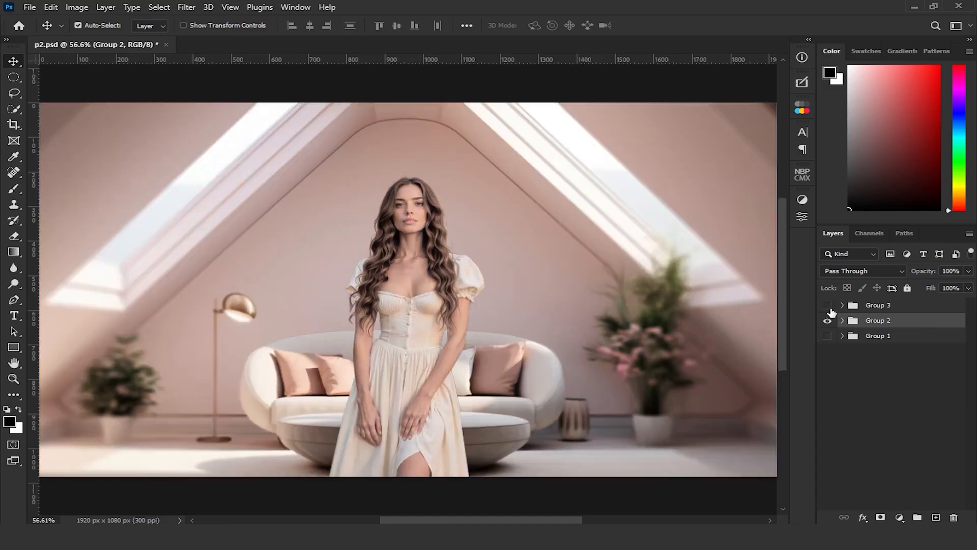
left_click(828, 306)
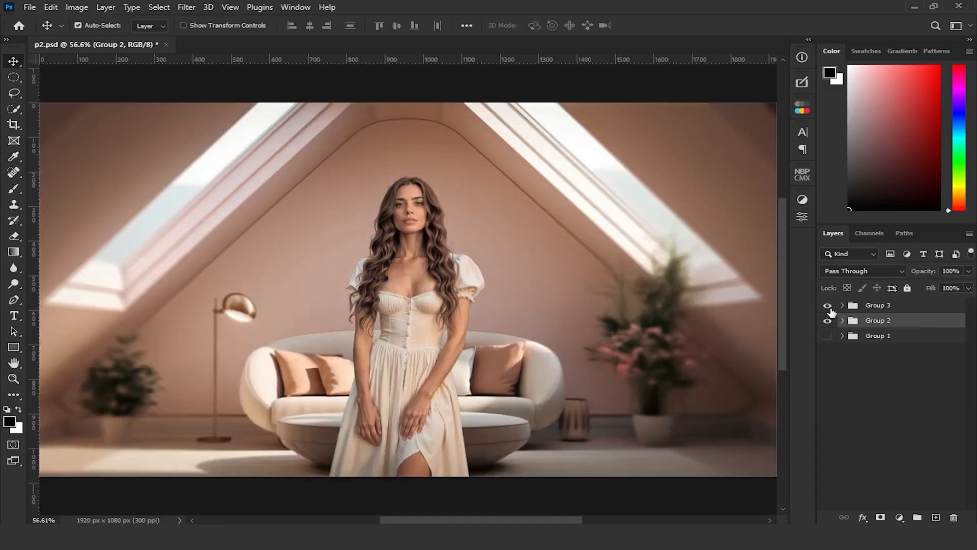
left_click(828, 306)
left_click(829, 305)
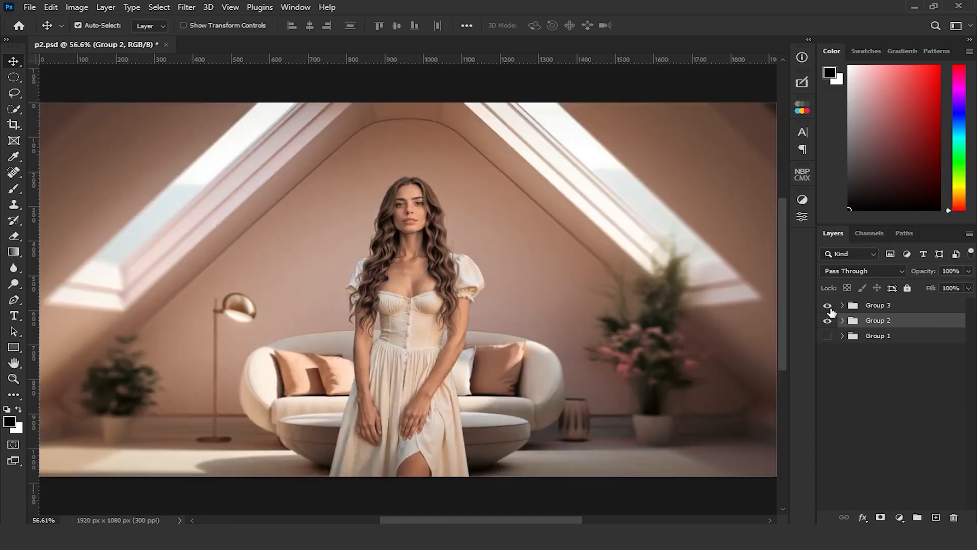